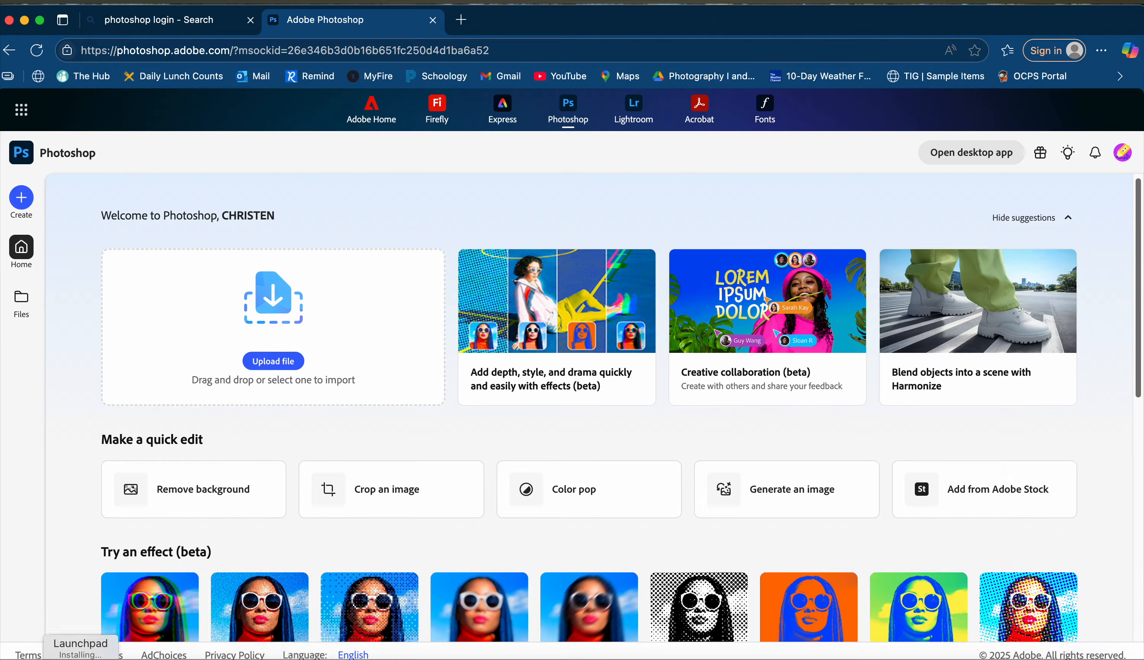
# Step: Open the sunset landscape image with the building and duplicate its layer twice
pyautogui.click(40, 656)
pyautogui.moveTo(386, 146); pyautogui.dragTo(191, 383)
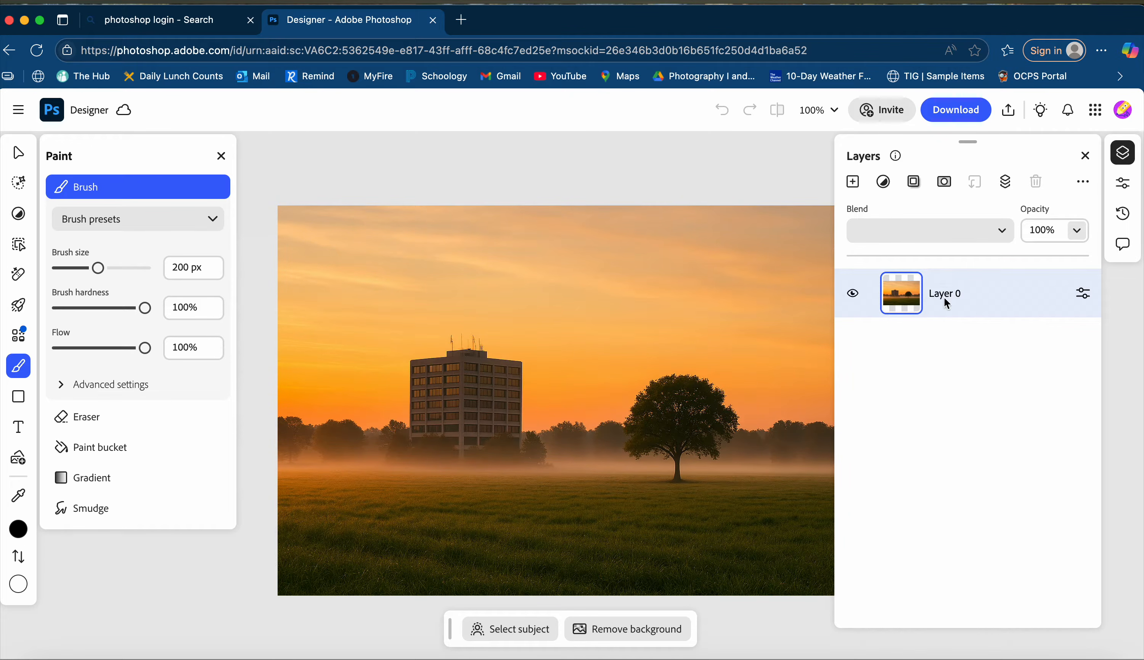
pyautogui.rightClick(991, 291)
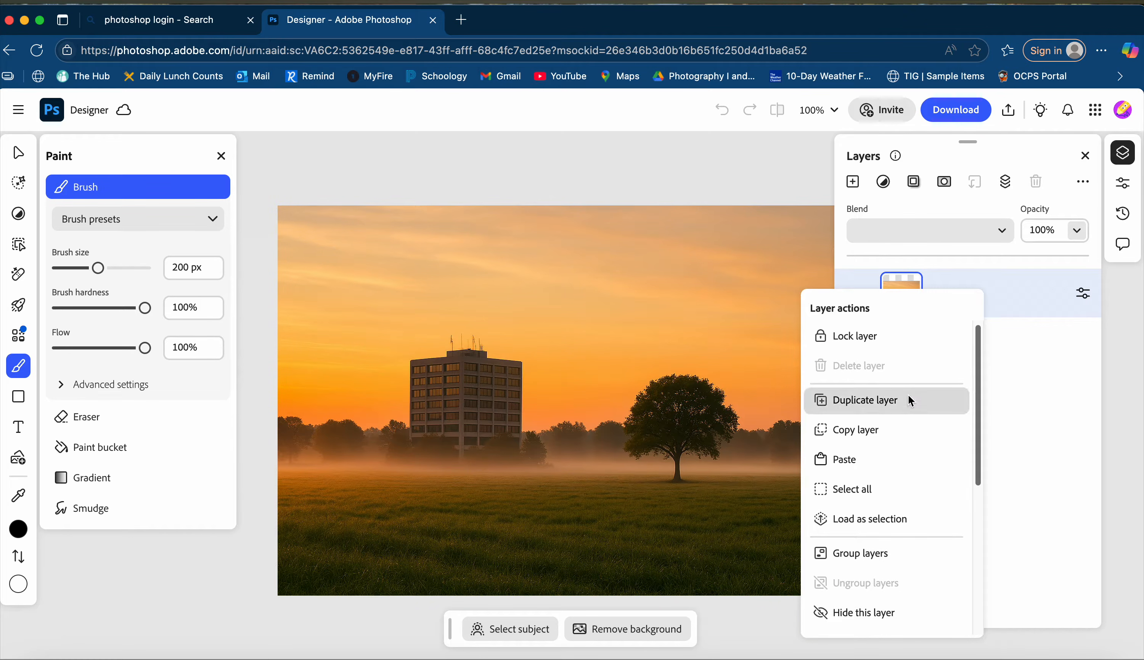
pyautogui.click(910, 400)
pyautogui.rightClick(1001, 300)
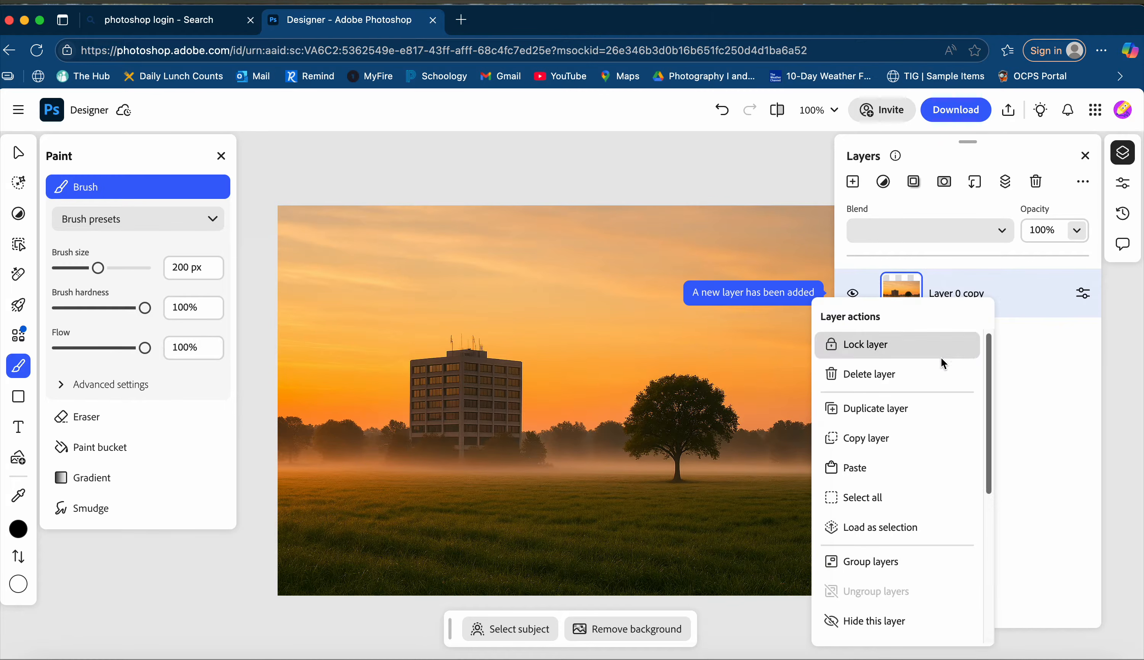
pyautogui.click(920, 410)
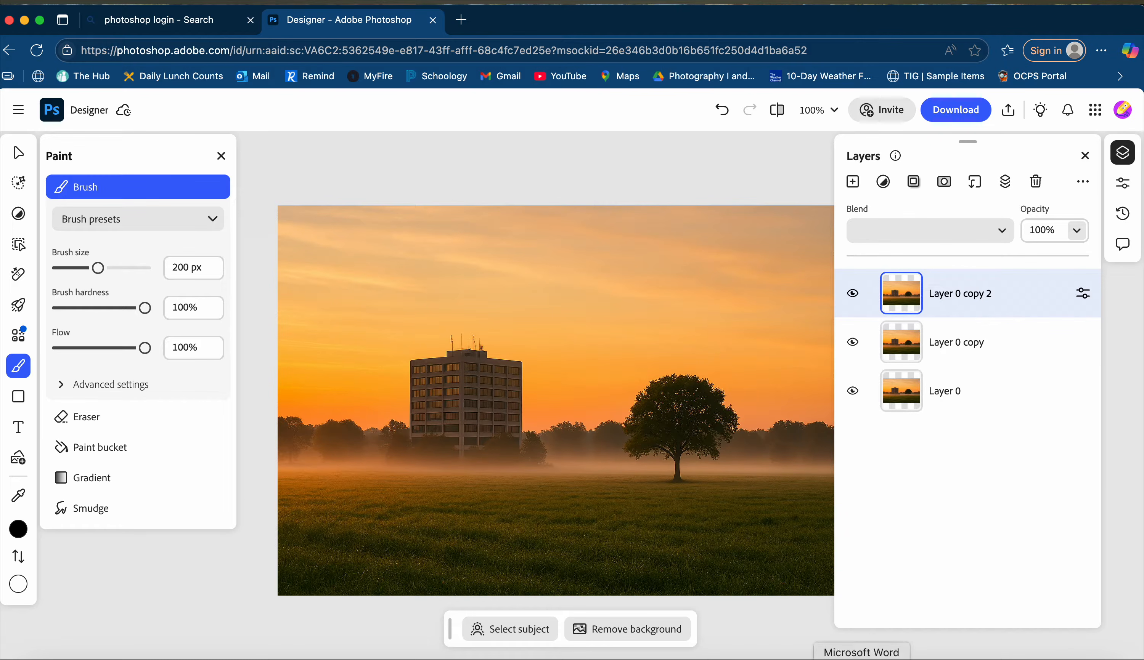
# Step: Look up the layer names in the photoshop_assignment Word document and rename the original image layer Spot Healing
pyautogui.click(862, 659)
pyautogui.scroll(-4, 705, 503)
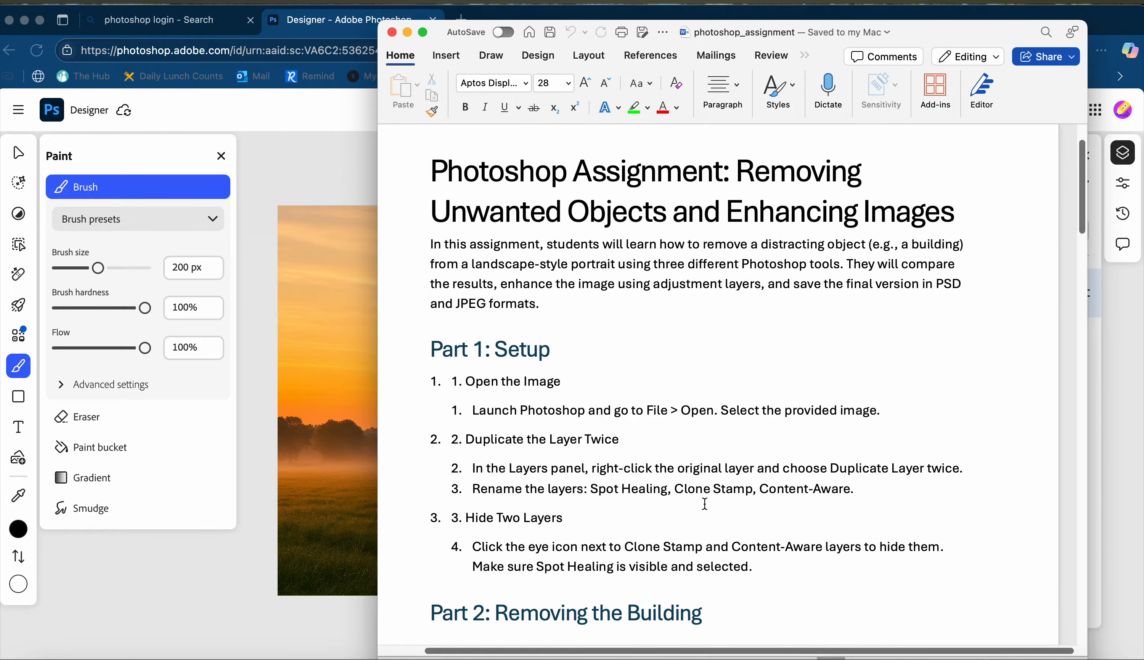
pyautogui.scroll(-2, 704, 504)
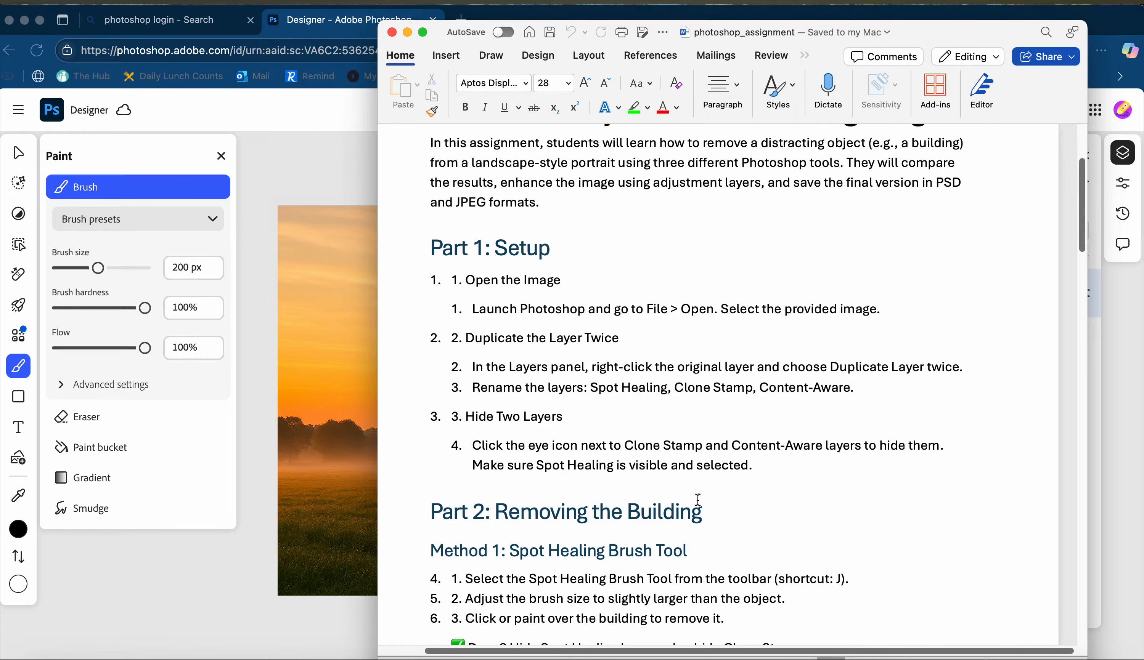
pyautogui.scroll(-2, 698, 499)
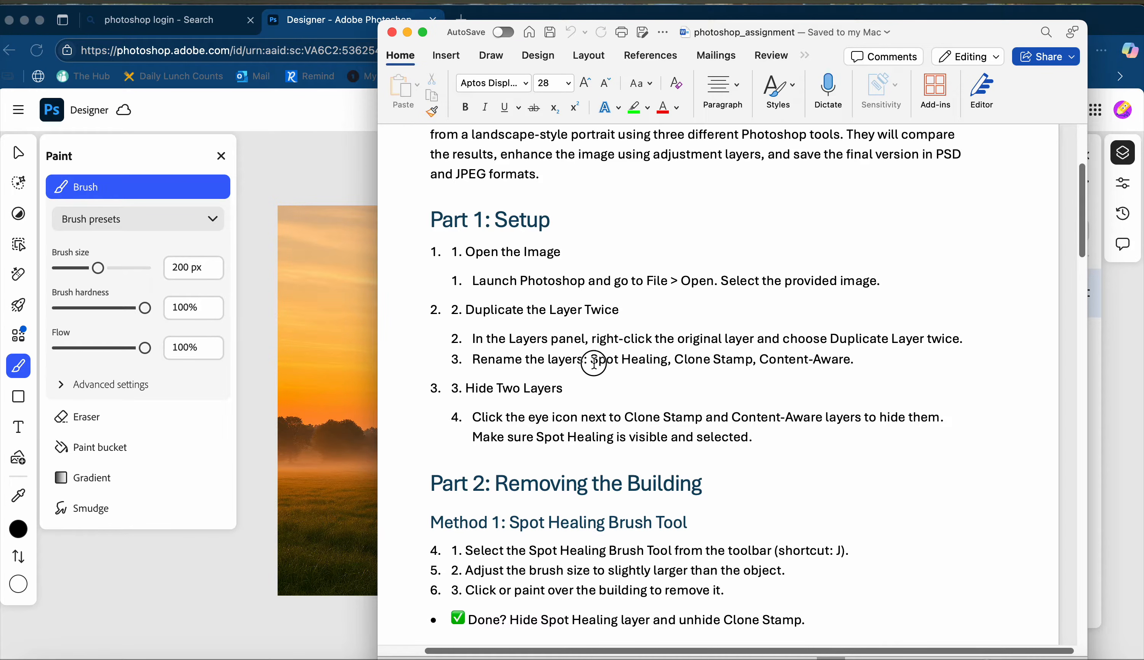
pyautogui.moveTo(591, 361); pyautogui.dragTo(672, 361)
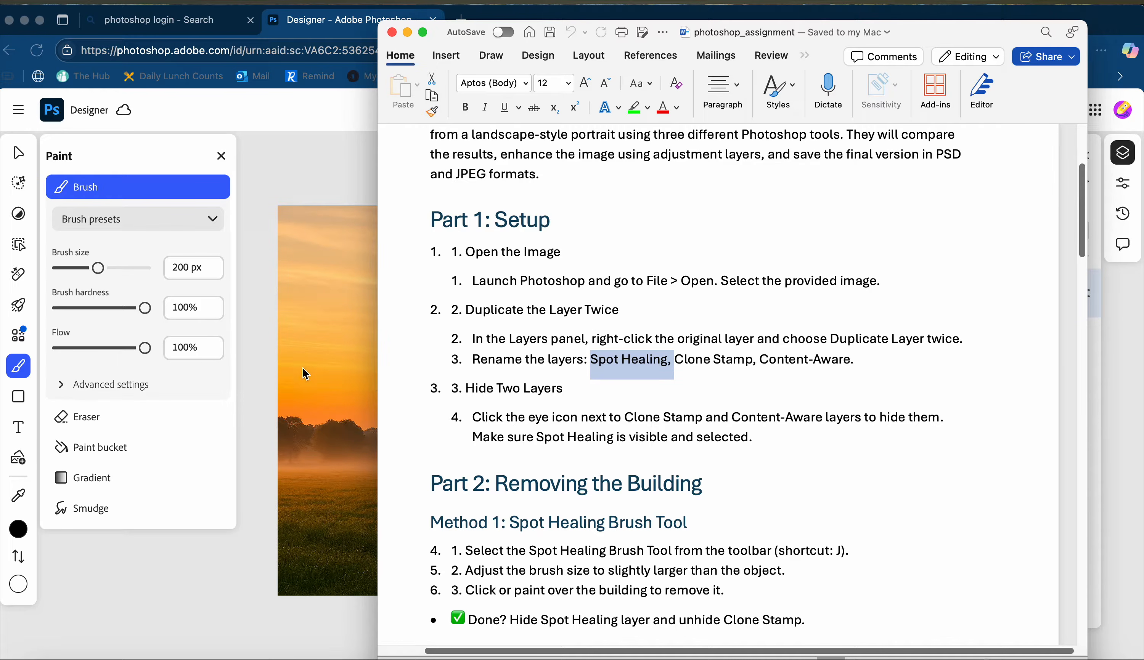
pyautogui.click(305, 374)
pyautogui.doubleClick(946, 392)
pyautogui.write('Spot Healing')
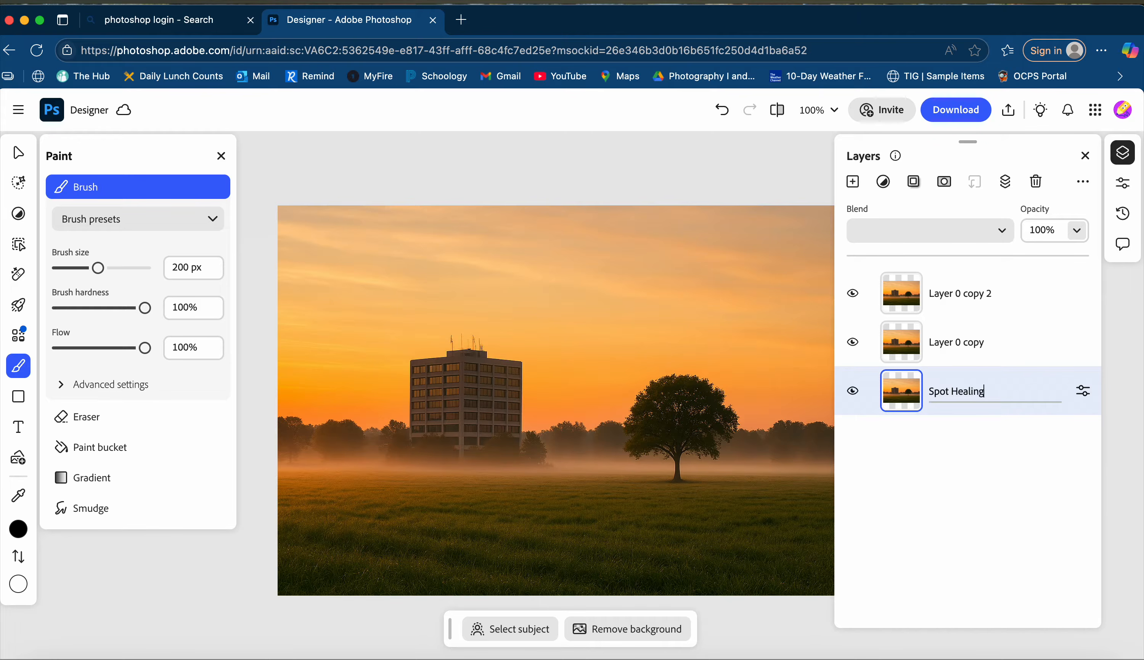
# Step: Rename the first layer copy Stamp and the second layer copy Content, checking the names in the Word assignment
pyautogui.doubleClick(962, 343)
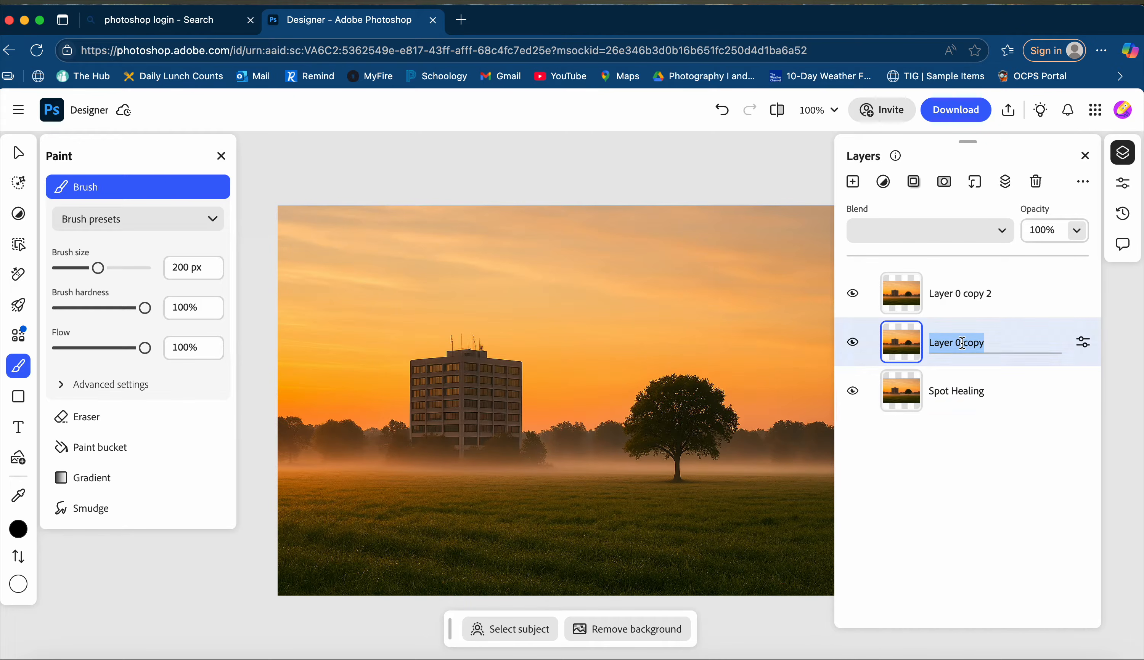
pyautogui.write('Stamp')
pyautogui.doubleClick(968, 294)
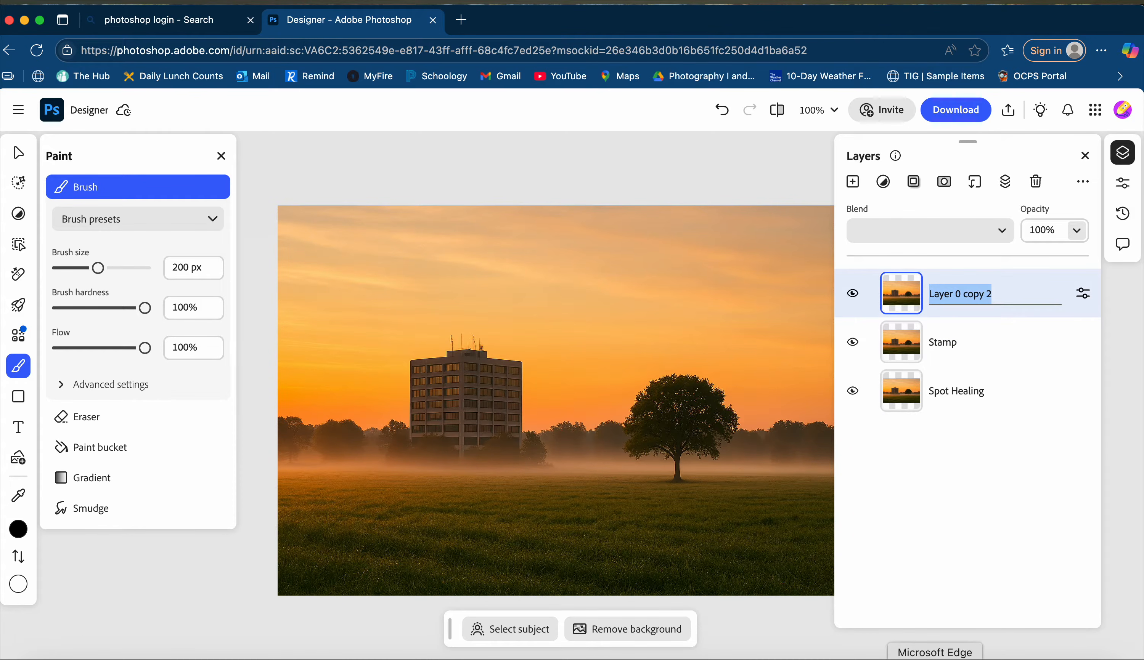
pyautogui.click(856, 656)
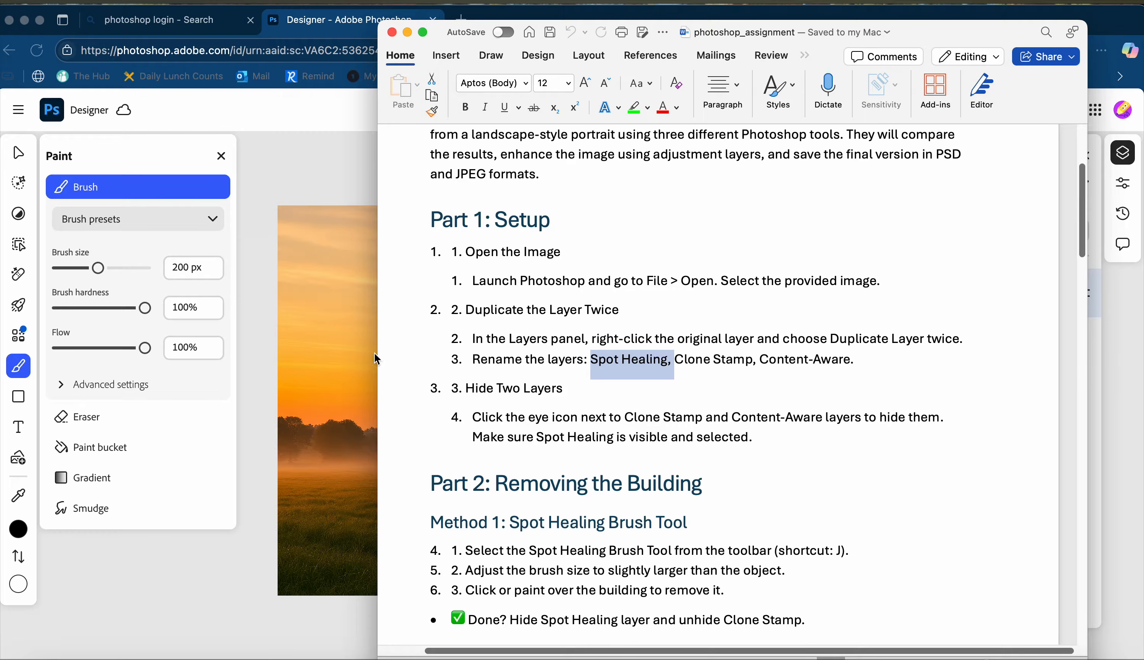
pyautogui.click(324, 352)
pyautogui.doubleClick(952, 299)
pyautogui.write('c')
pyautogui.press('Return')
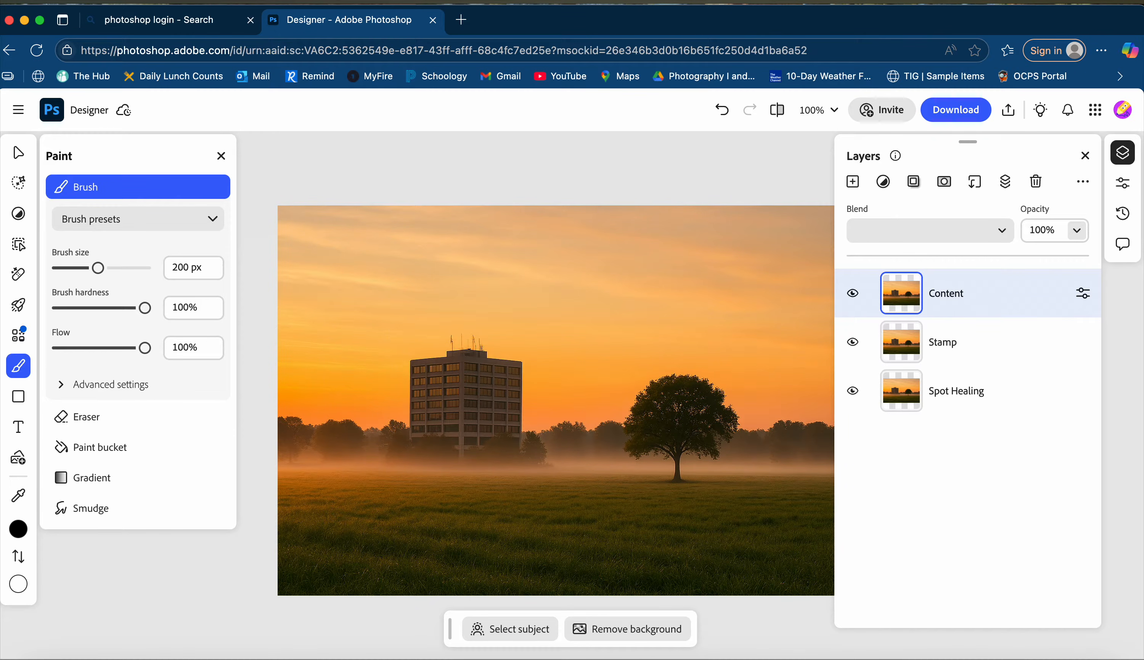
# Step: Hide the Content and Stamp layers
pyautogui.click(854, 295)
pyautogui.click(854, 343)
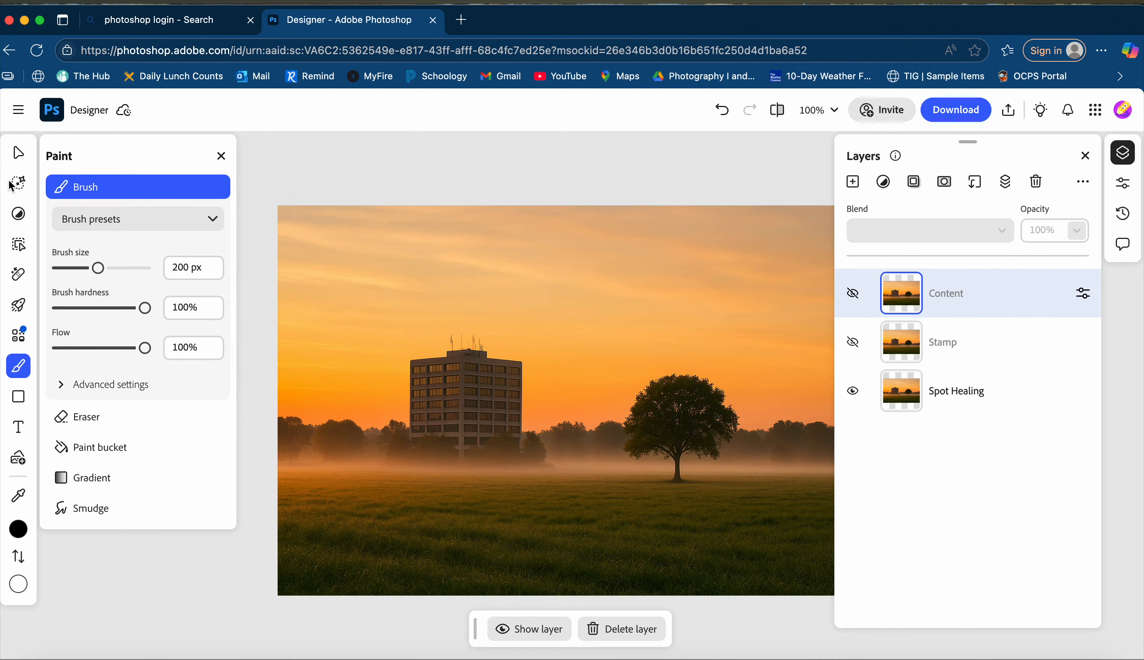
# Step: Remove the building on the Spot Healing layer with the 75 px Spot healing brush and touch up the sky and tree line
pyautogui.moveTo(20, 278)
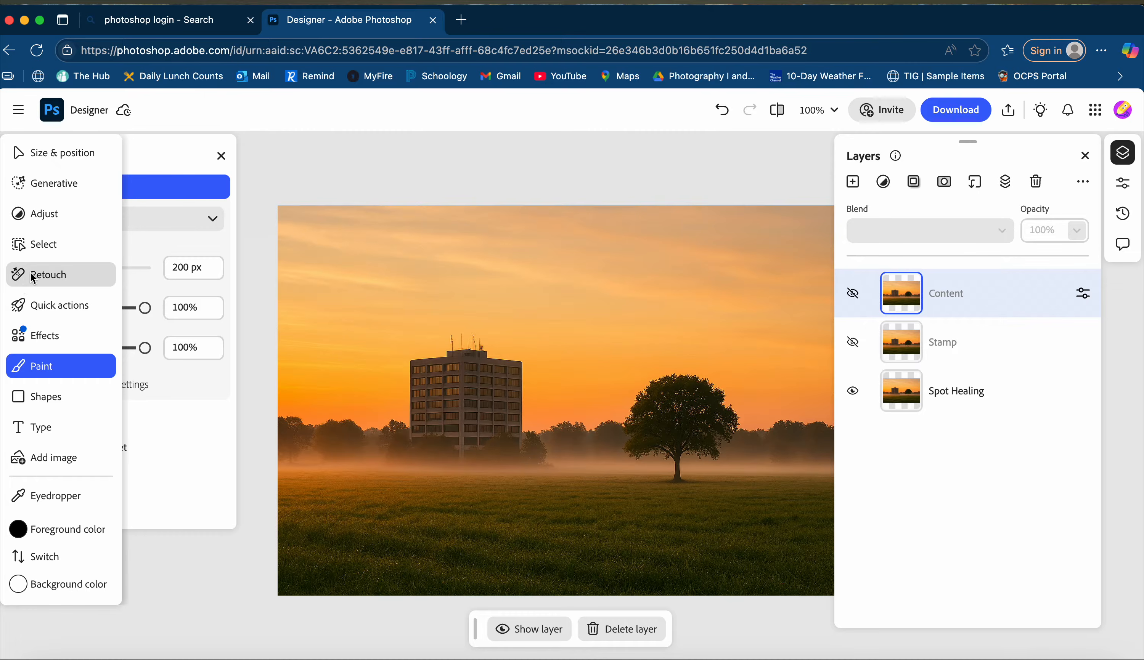
pyautogui.click(23, 278)
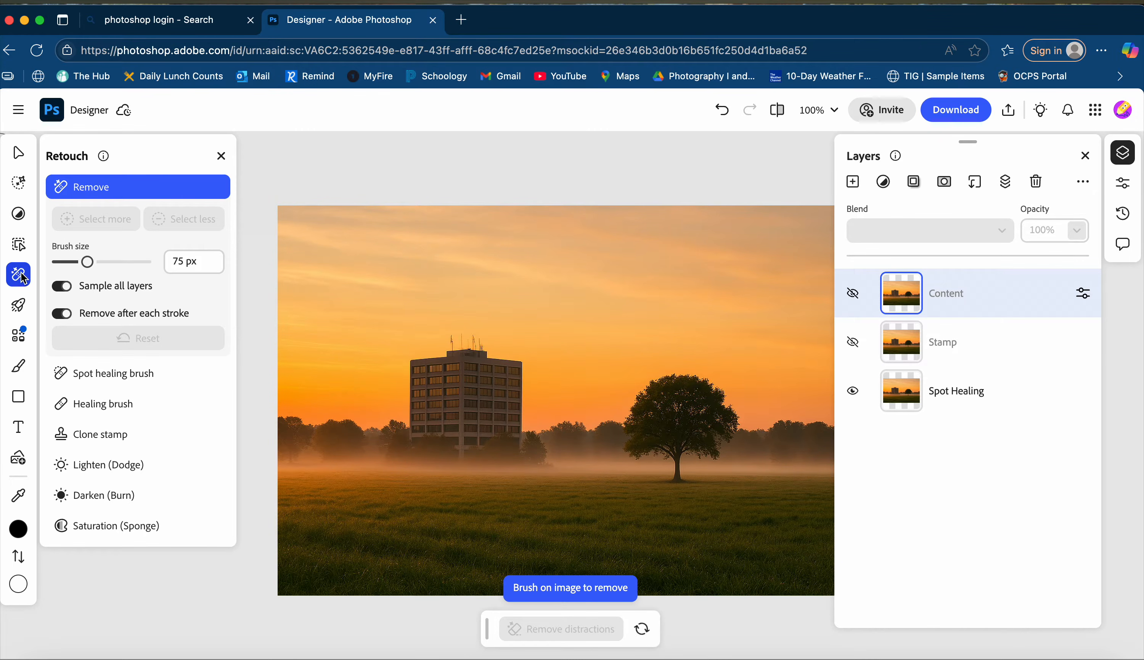
pyautogui.click(108, 378)
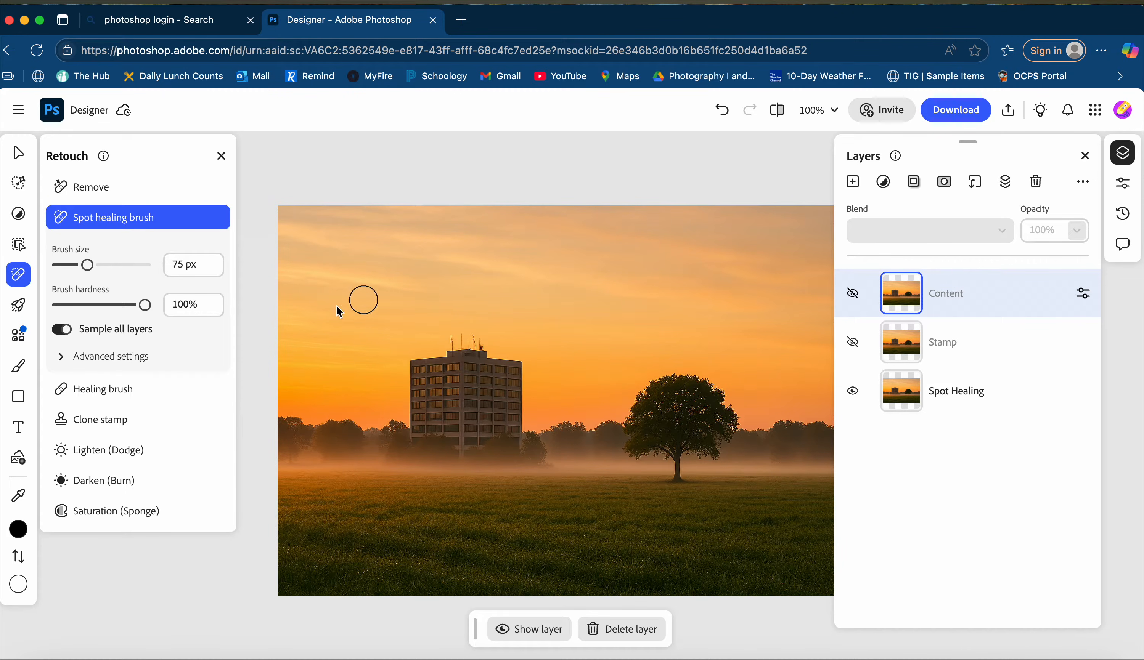
pyautogui.click(62, 358)
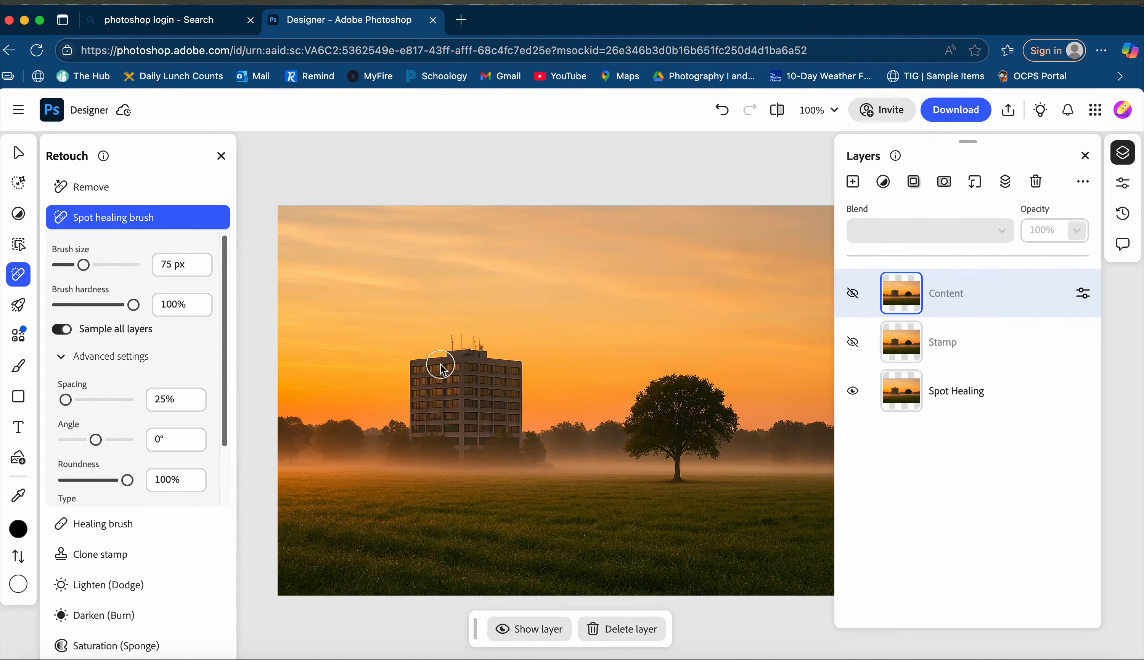
pyautogui.click(405, 358)
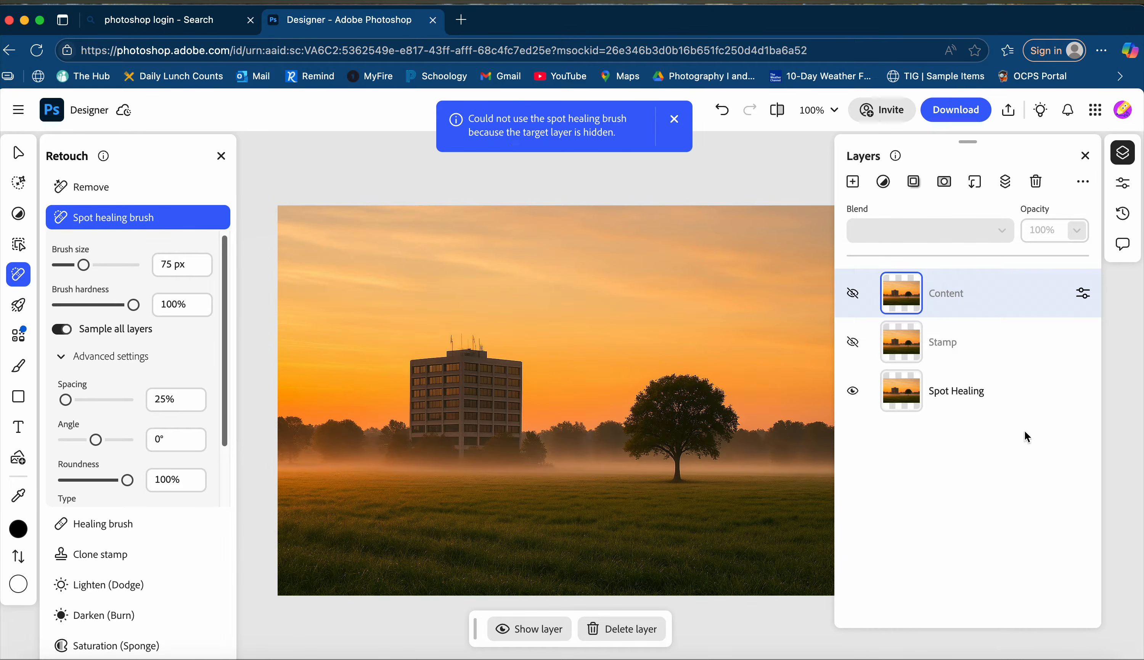
pyautogui.click(1010, 404)
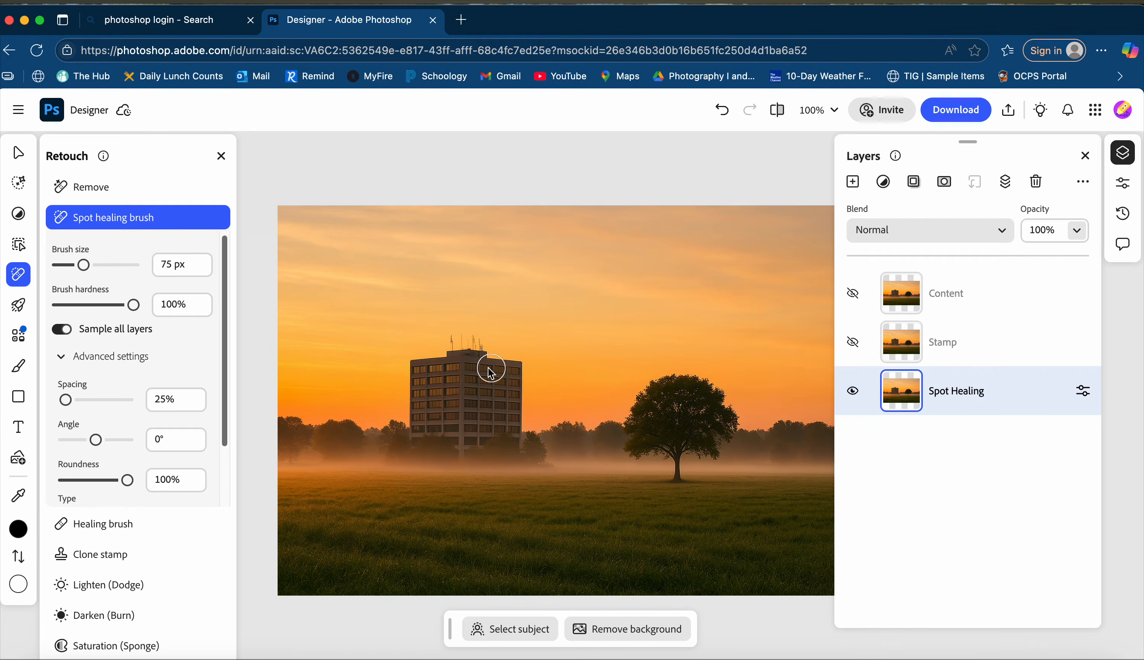
pyautogui.moveTo(424, 345)
pyautogui.mouseDown()
pyautogui.moveTo(461, 343)
pyautogui.moveTo(447, 376)
pyautogui.moveTo(480, 384)
pyautogui.moveTo(452, 404)
pyautogui.moveTo(529, 408)
pyautogui.moveTo(396, 422)
pyautogui.moveTo(537, 430)
pyautogui.moveTo(395, 435)
pyautogui.moveTo(575, 454)
pyautogui.mouseUp()
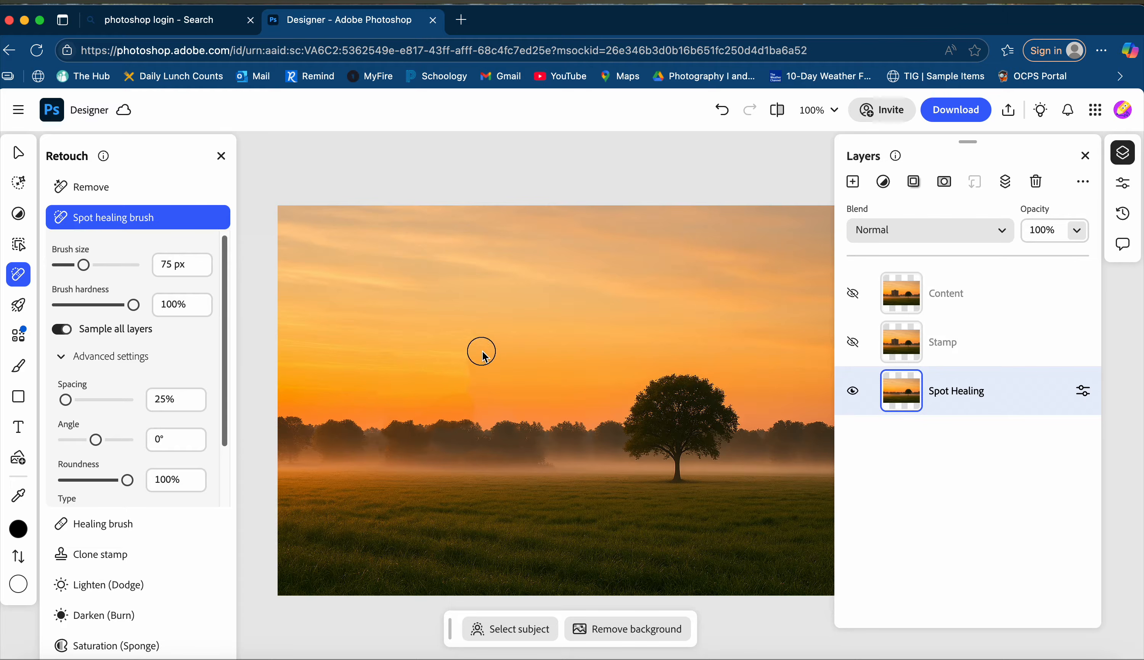
pyautogui.moveTo(470, 368)
pyautogui.mouseDown()
pyautogui.moveTo(493, 373)
pyautogui.moveTo(470, 362)
pyautogui.mouseUp()
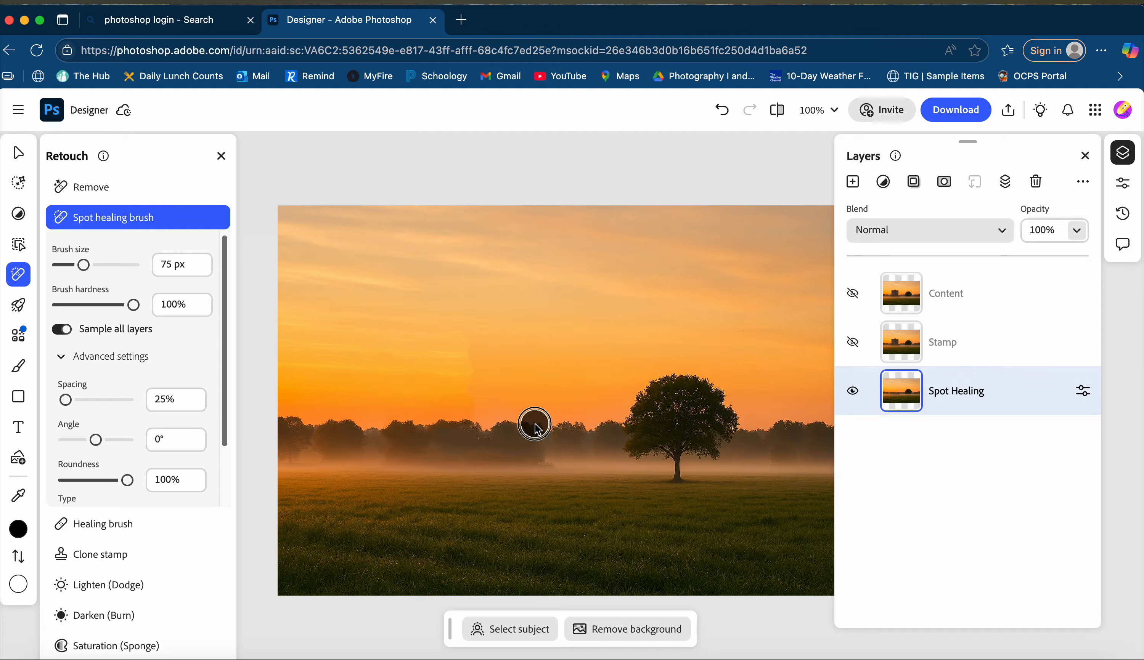
pyautogui.moveTo(549, 431); pyautogui.dragTo(508, 434)
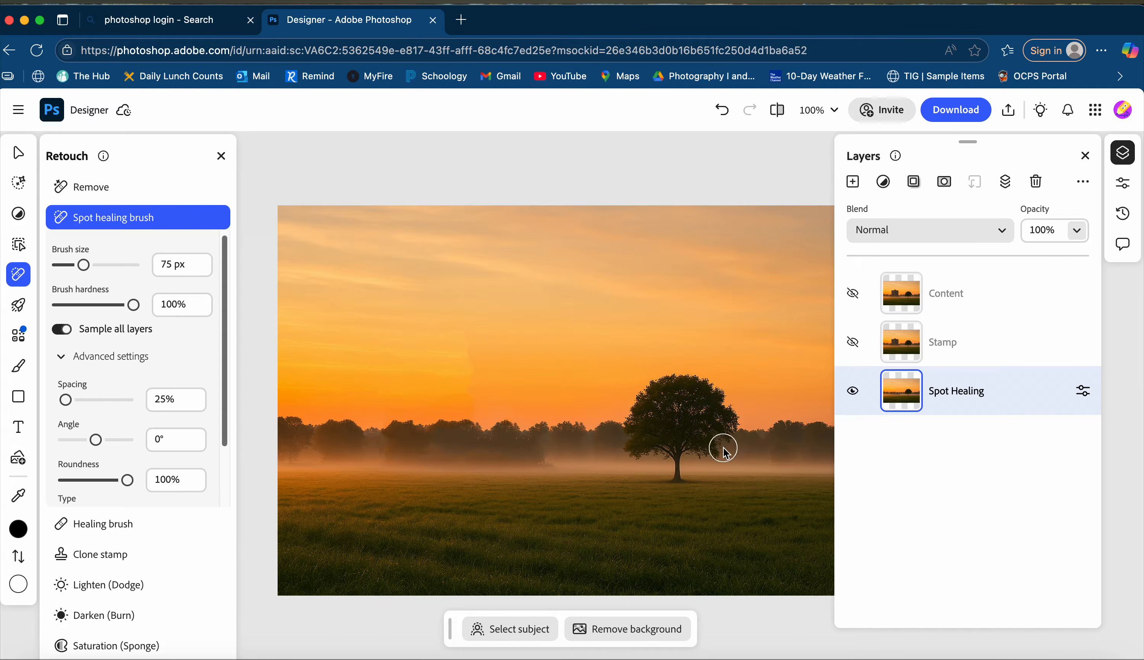
# Step: Show and select the Stamp layer in place of the Spot Healing layer and activate the Clone stamp tool
pyautogui.click(857, 395)
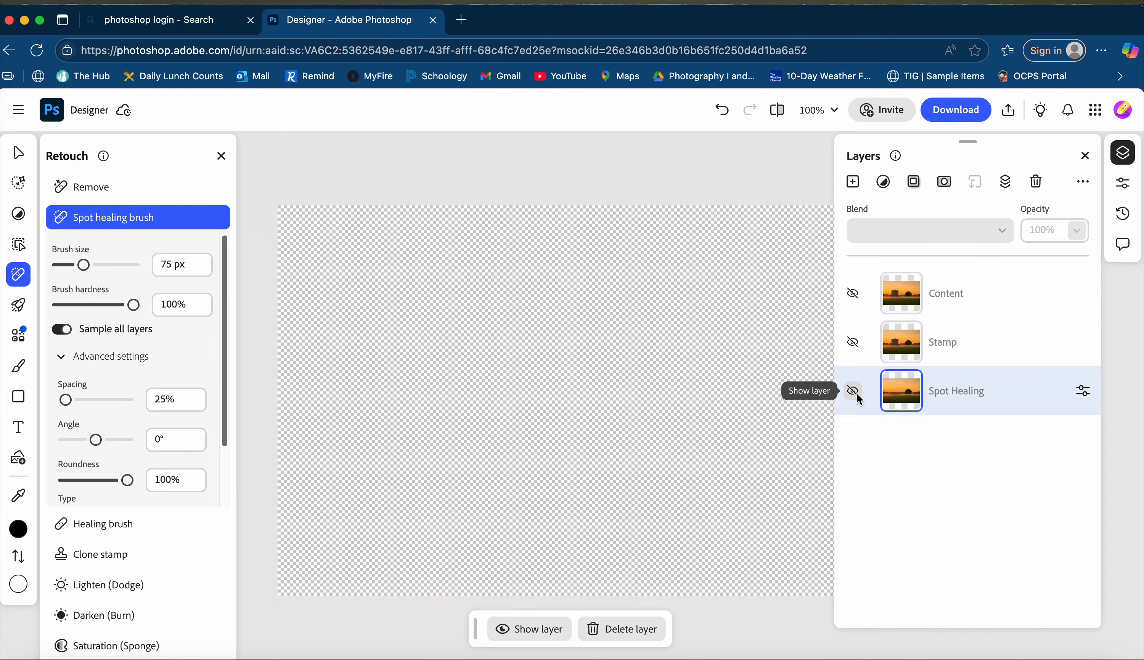
pyautogui.click(854, 349)
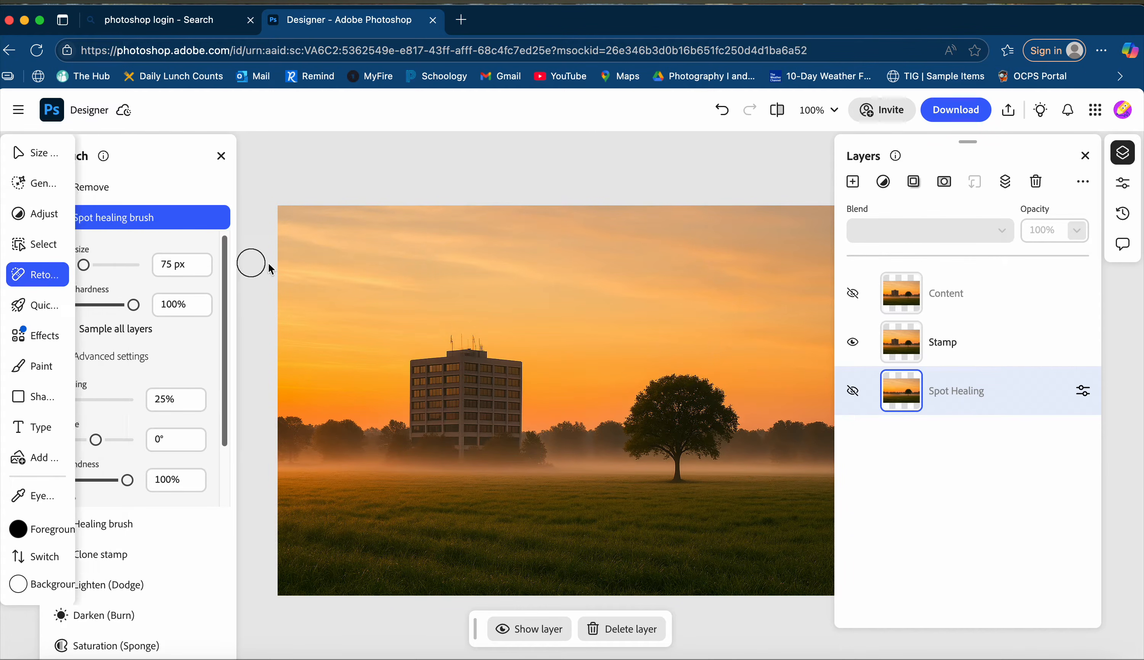
pyautogui.moveTo(135, 553)
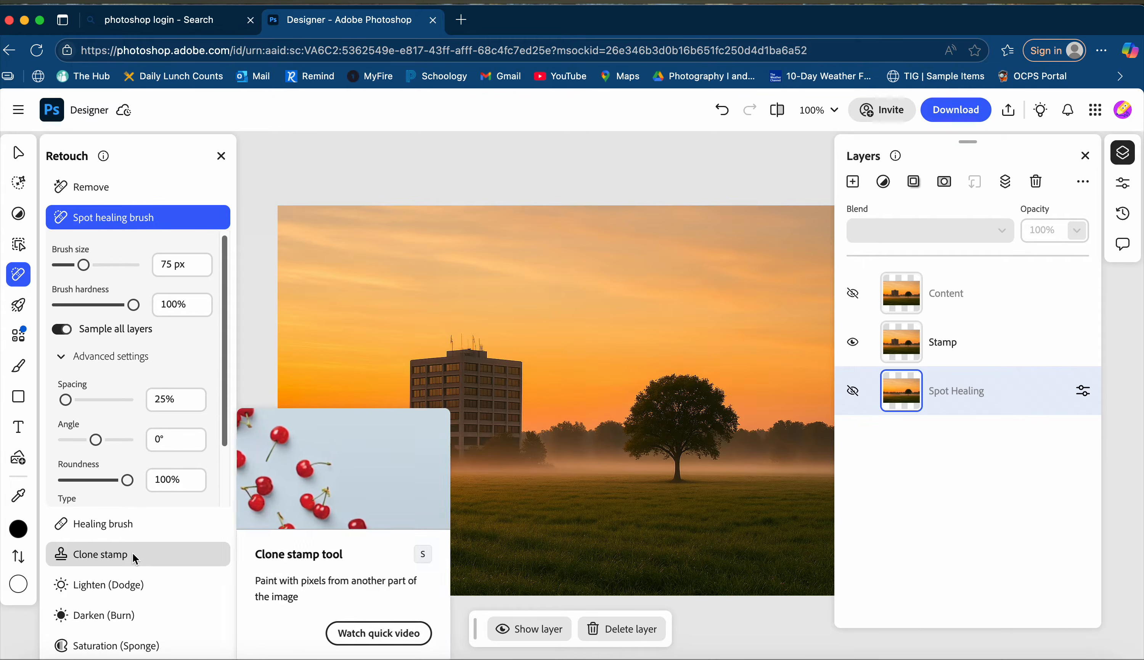
pyautogui.click(103, 556)
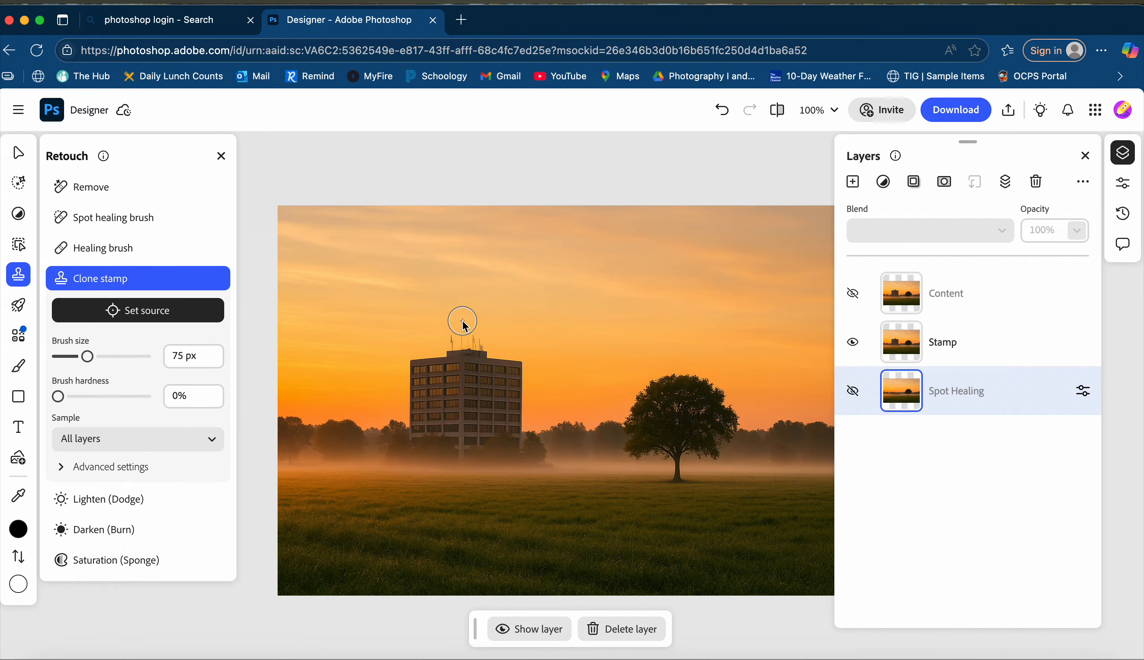
pyautogui.keyDown('alt'); pyautogui.click(396, 330); pyautogui.keyUp('alt')
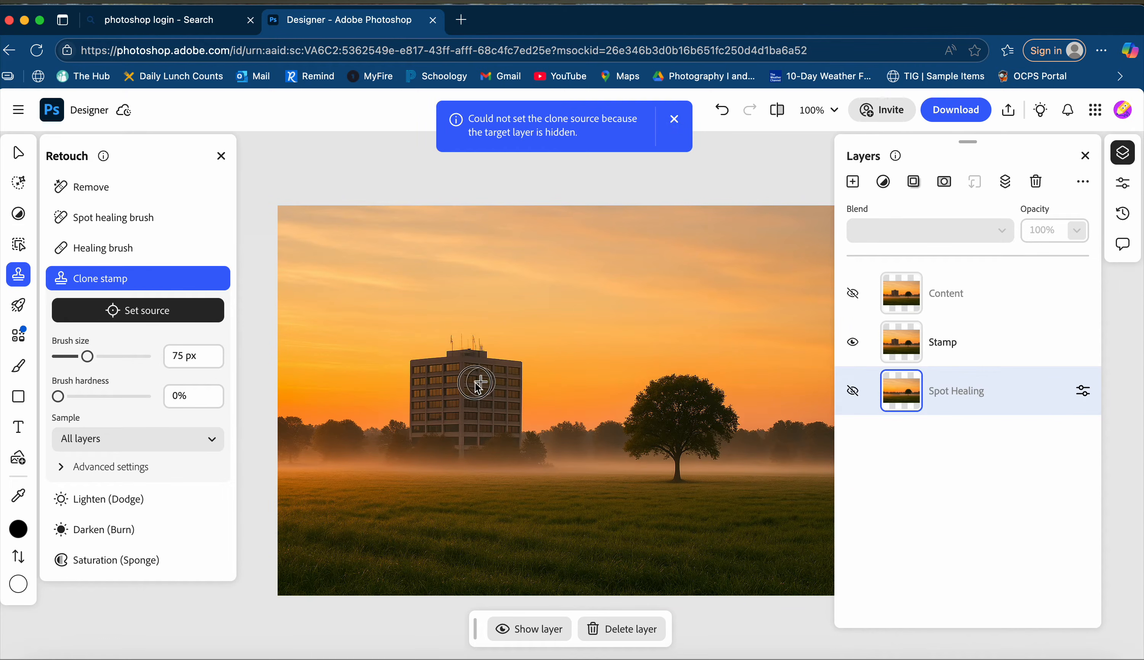
pyautogui.click(911, 347)
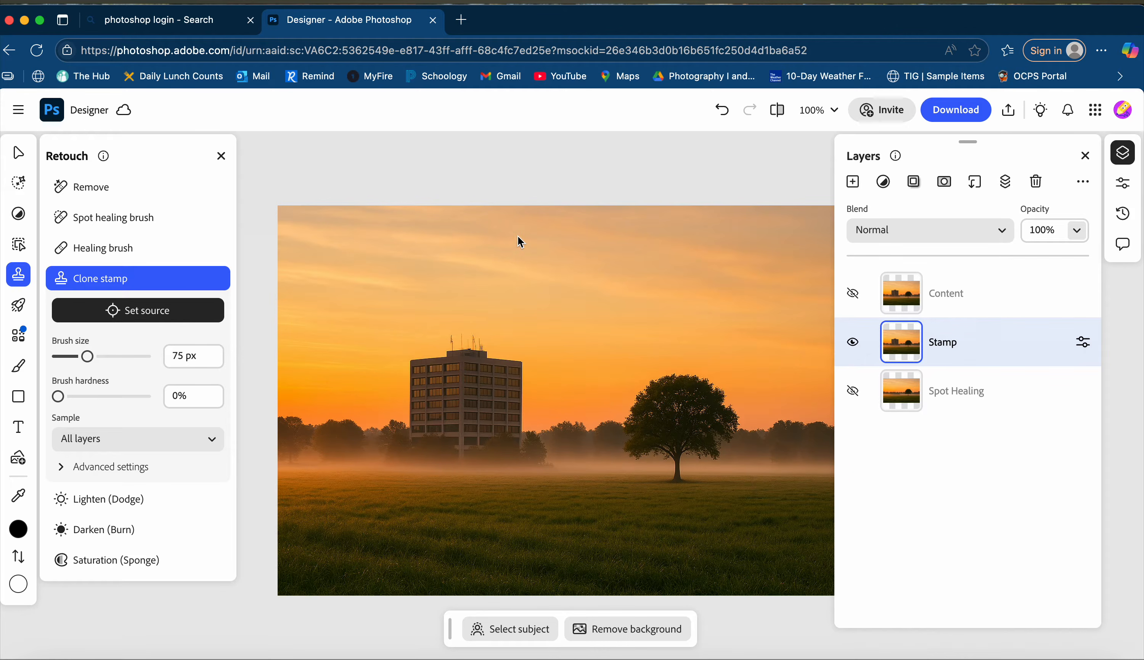
# Step: Try to clone the upper sky over the building with the 75 px brush and undo the stroke
pyautogui.click(511, 245)
pyautogui.press('alt')
pyautogui.keyDown('alt'); pyautogui.click(511, 243); pyautogui.keyUp('alt')
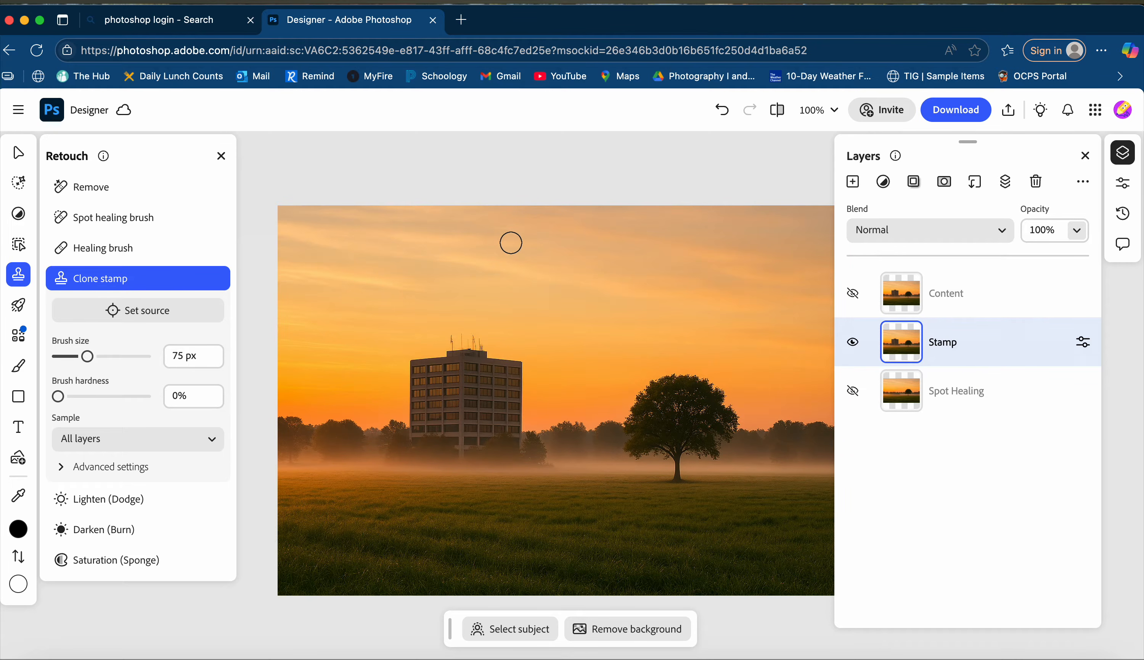
pyautogui.moveTo(488, 346)
pyautogui.mouseDown()
pyautogui.moveTo(440, 356)
pyautogui.moveTo(527, 359)
pyautogui.moveTo(417, 359)
pyautogui.moveTo(525, 373)
pyautogui.moveTo(465, 356)
pyautogui.moveTo(489, 346)
pyautogui.moveTo(453, 340)
pyautogui.moveTo(464, 339)
pyautogui.moveTo(490, 358)
pyautogui.moveTo(446, 362)
pyautogui.moveTo(493, 371)
pyautogui.moveTo(408, 374)
pyautogui.moveTo(535, 378)
pyautogui.moveTo(397, 395)
pyautogui.moveTo(523, 408)
pyautogui.moveTo(391, 405)
pyautogui.mouseUp()
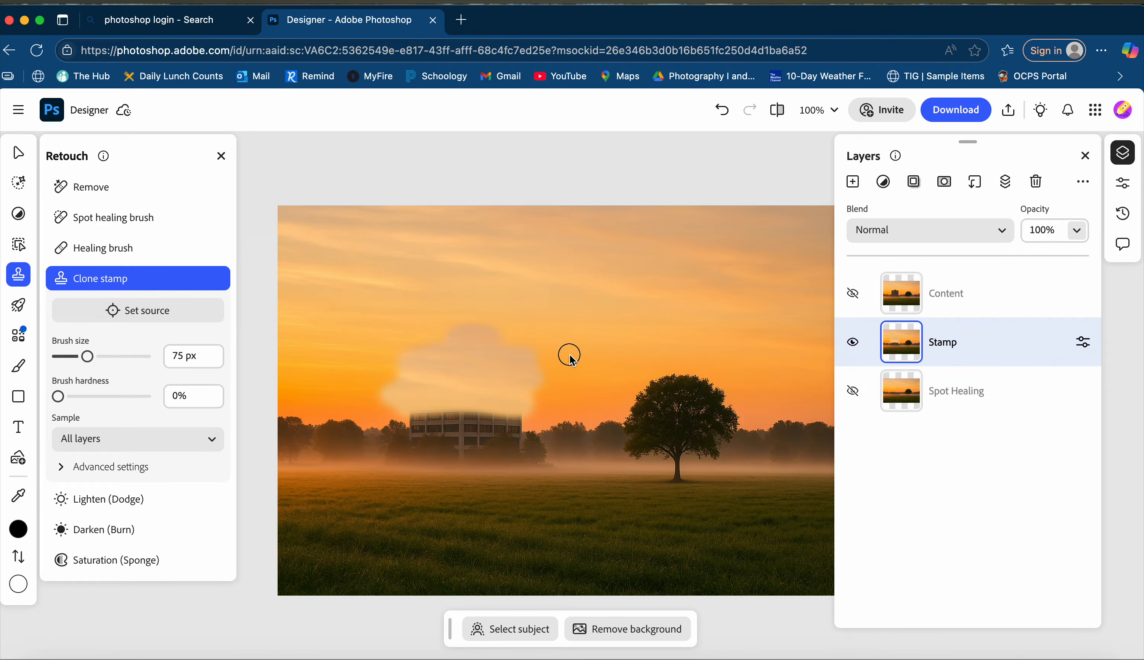
pyautogui.press('super+z')
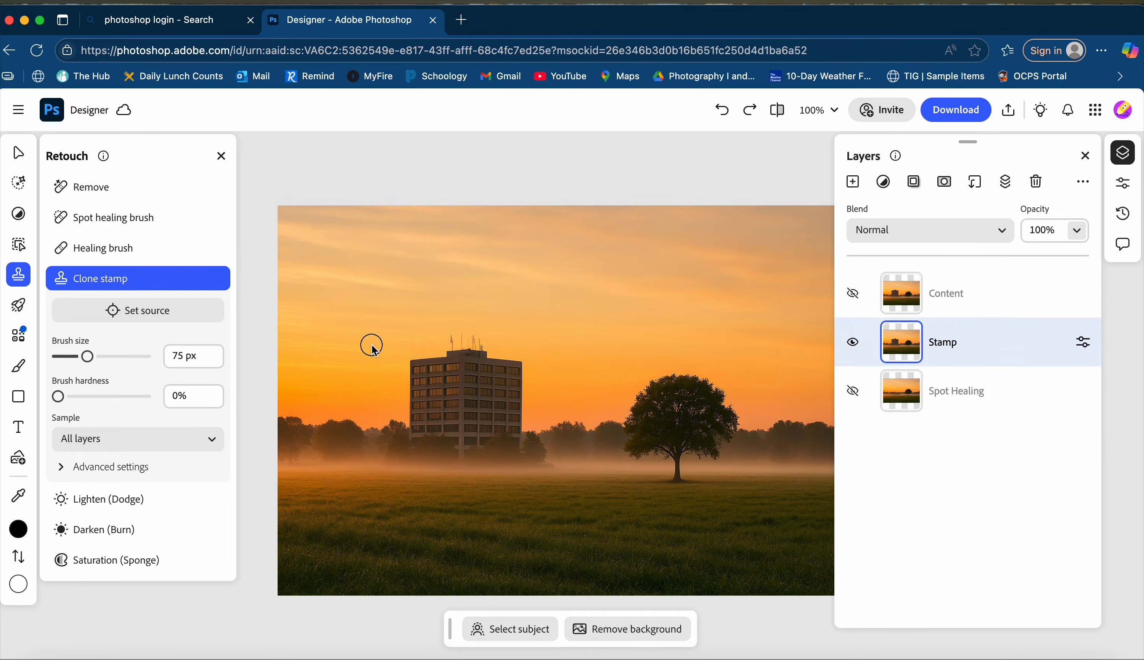
# Step: Clone the sky and tree line beside the building over it on the Stamp layer with a 175 px Clone stamp brush
pyautogui.press(']')
pyautogui.press(']')
pyautogui.press(']')
pyautogui.press(']')
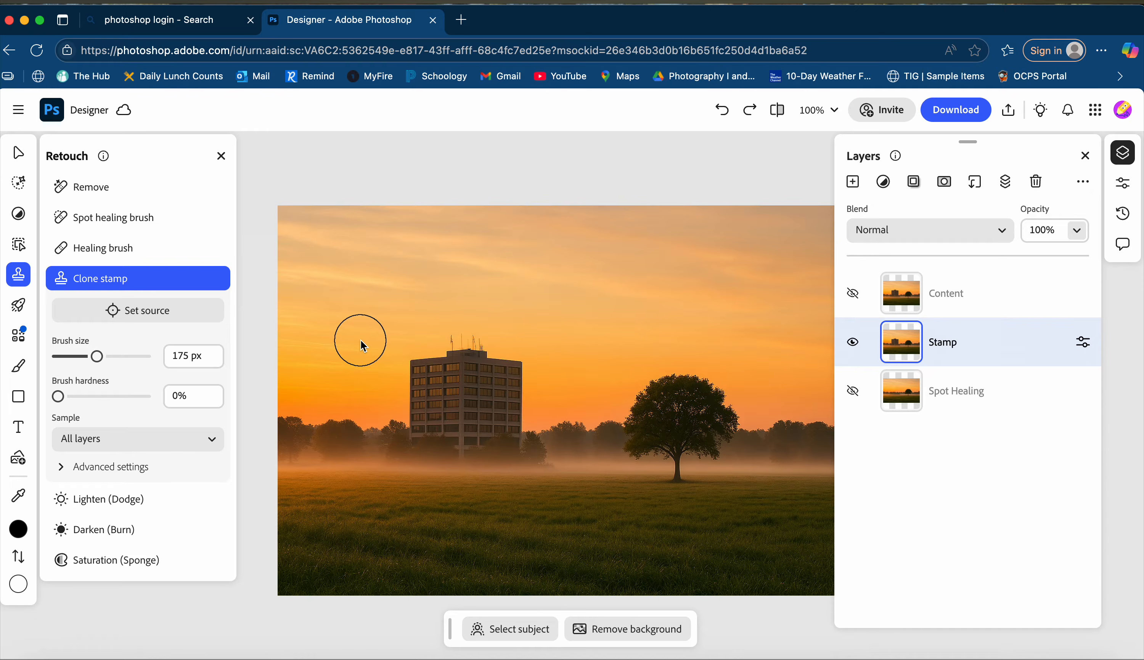
pyautogui.press('alt')
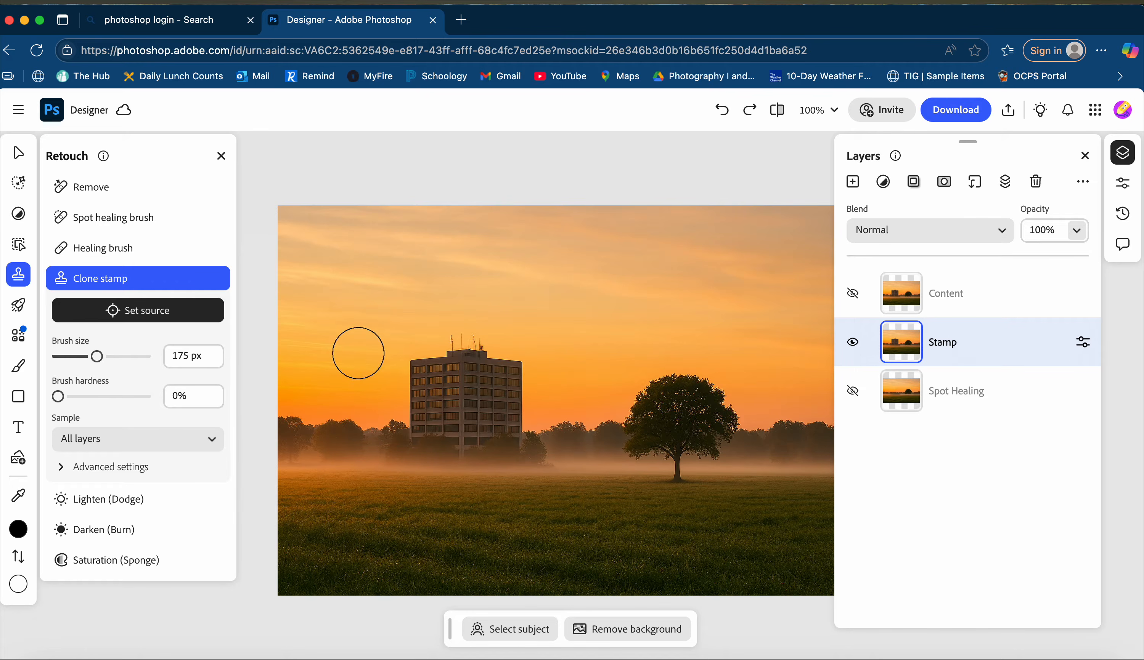
pyautogui.keyDown('alt'); pyautogui.click(358, 353); pyautogui.keyUp('alt')
pyautogui.moveTo(413, 342); pyautogui.dragTo(423, 437)
pyautogui.moveTo(459, 332); pyautogui.dragTo(455, 449)
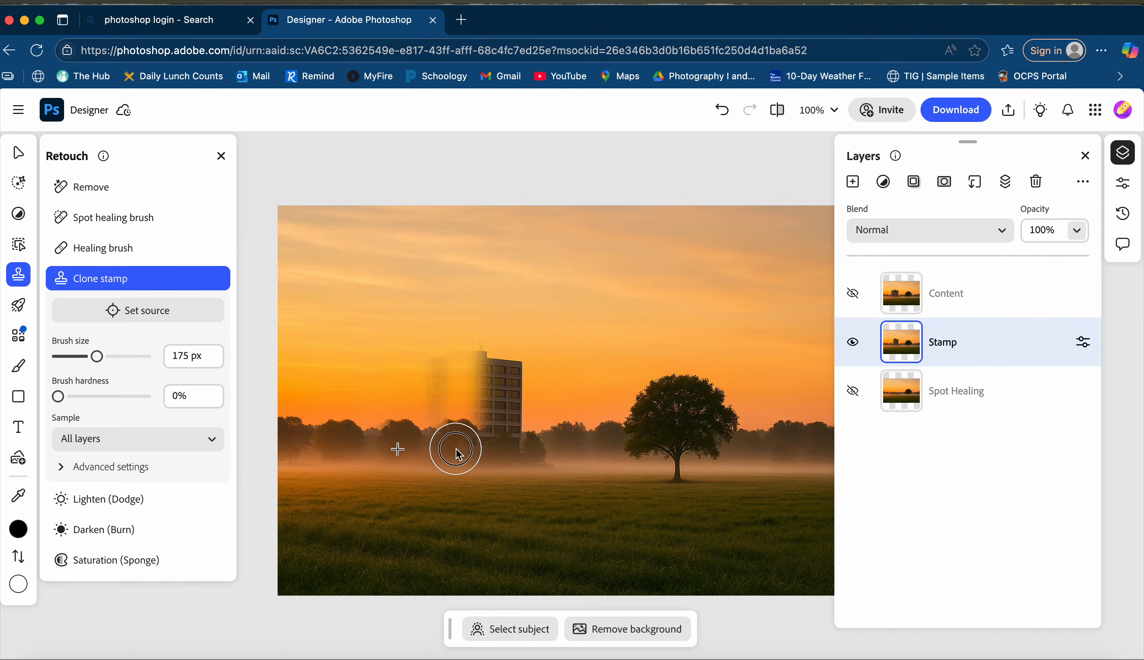
pyautogui.moveTo(454, 366)
pyautogui.mouseDown()
pyautogui.moveTo(434, 450)
pyautogui.moveTo(498, 373)
pyautogui.moveTo(479, 445)
pyautogui.moveTo(509, 397)
pyautogui.moveTo(501, 376)
pyautogui.moveTo(507, 440)
pyautogui.moveTo(521, 358)
pyautogui.moveTo(522, 447)
pyautogui.moveTo(523, 358)
pyautogui.moveTo(498, 352)
pyautogui.moveTo(548, 363)
pyautogui.mouseUp()
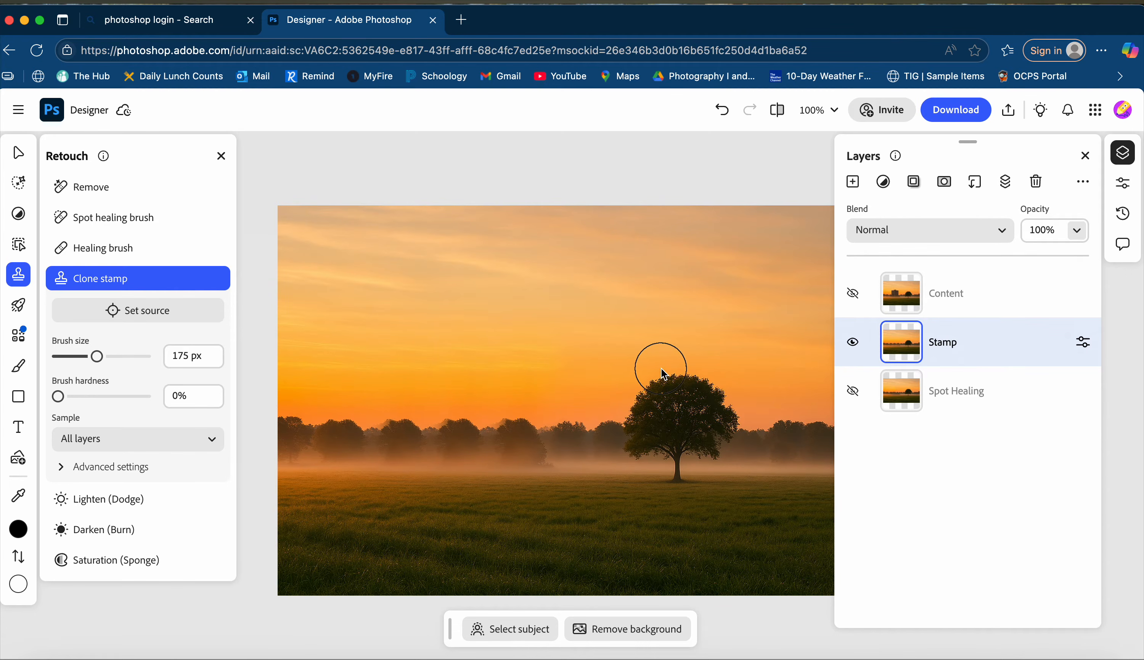
# Step: Hide the Stamp layer, and show and select the Content layer
pyautogui.click(854, 344)
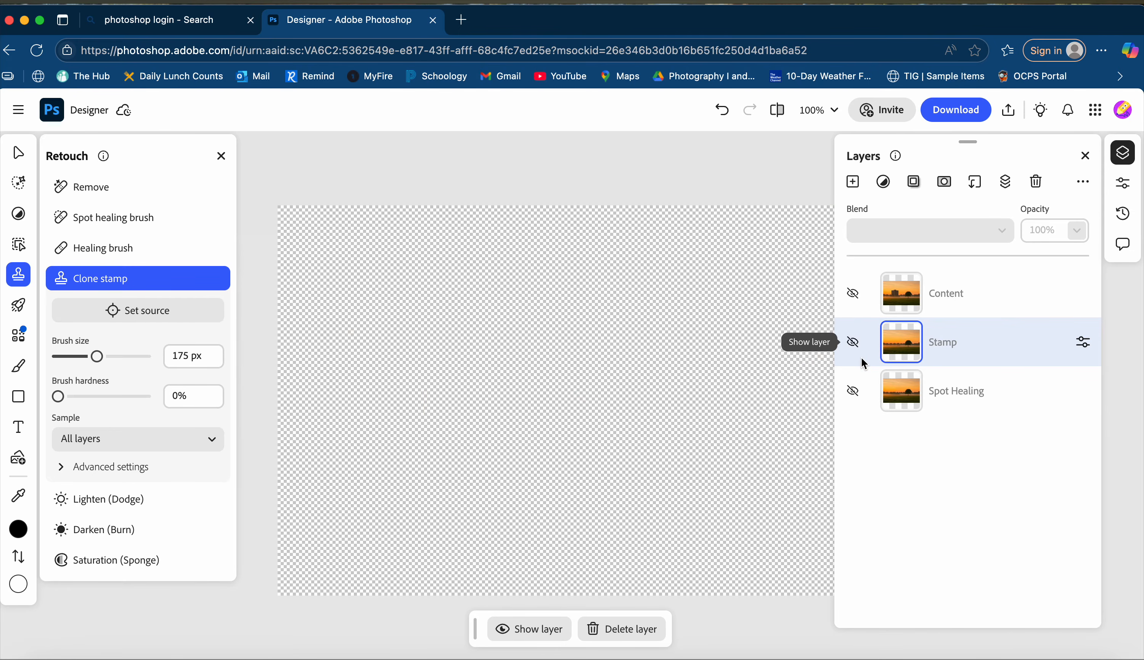
pyautogui.click(854, 295)
pyautogui.click(970, 290)
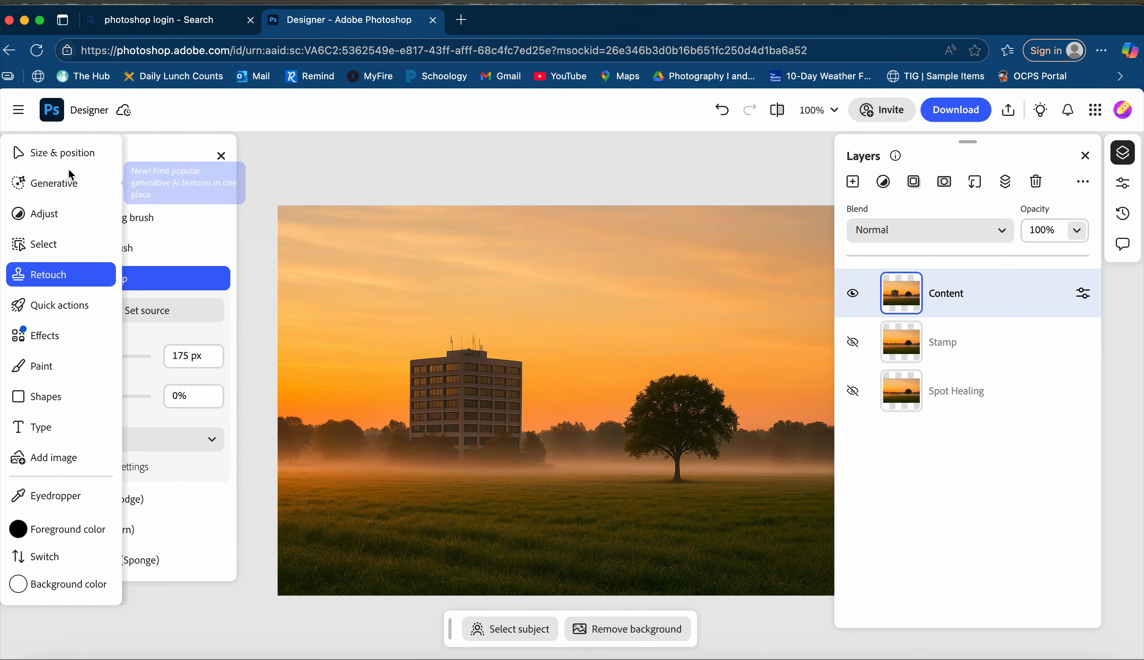
# Step: Try Generative fill in Lasso mode with a freehand selection around the building, and cancel the selection
pyautogui.click(66, 184)
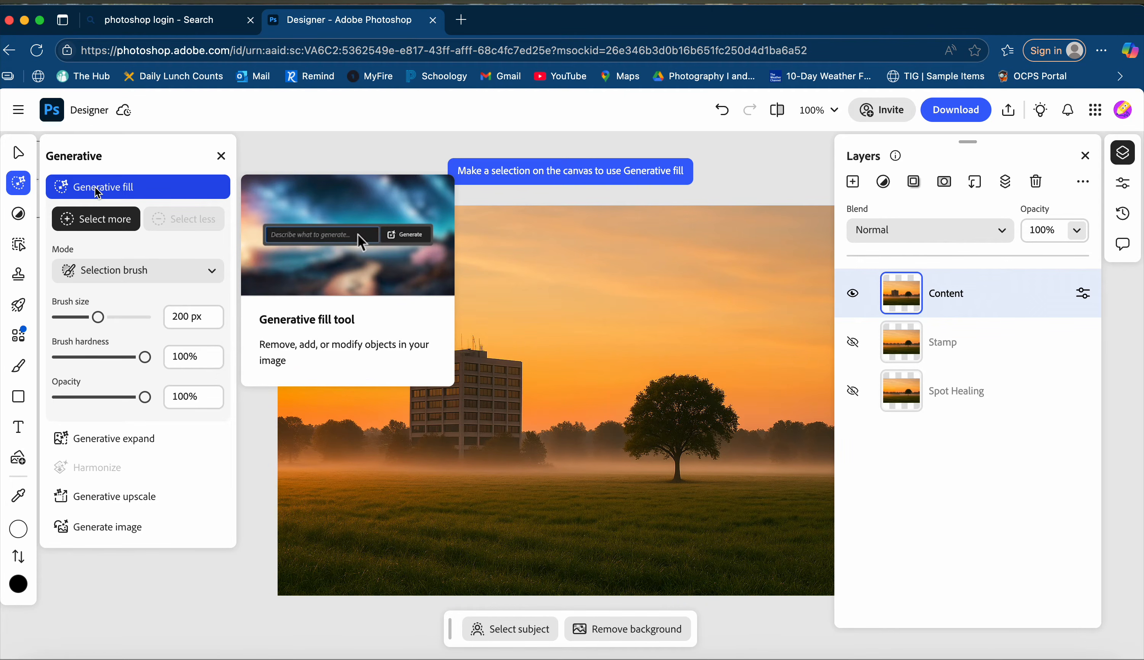
pyautogui.click(140, 275)
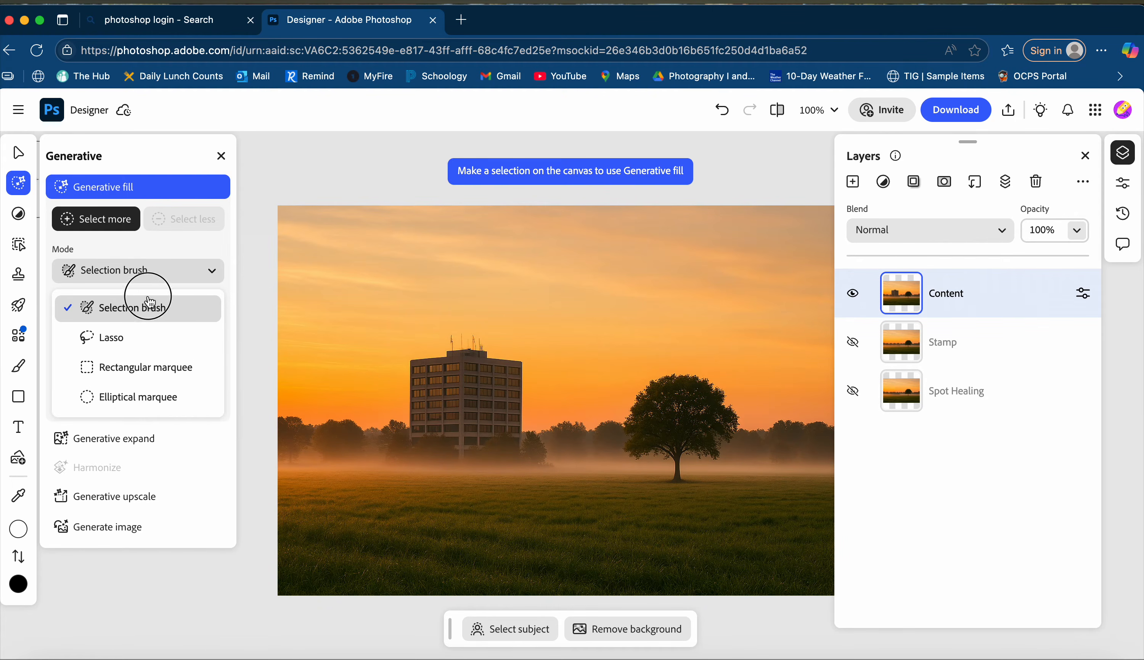
pyautogui.click(116, 246)
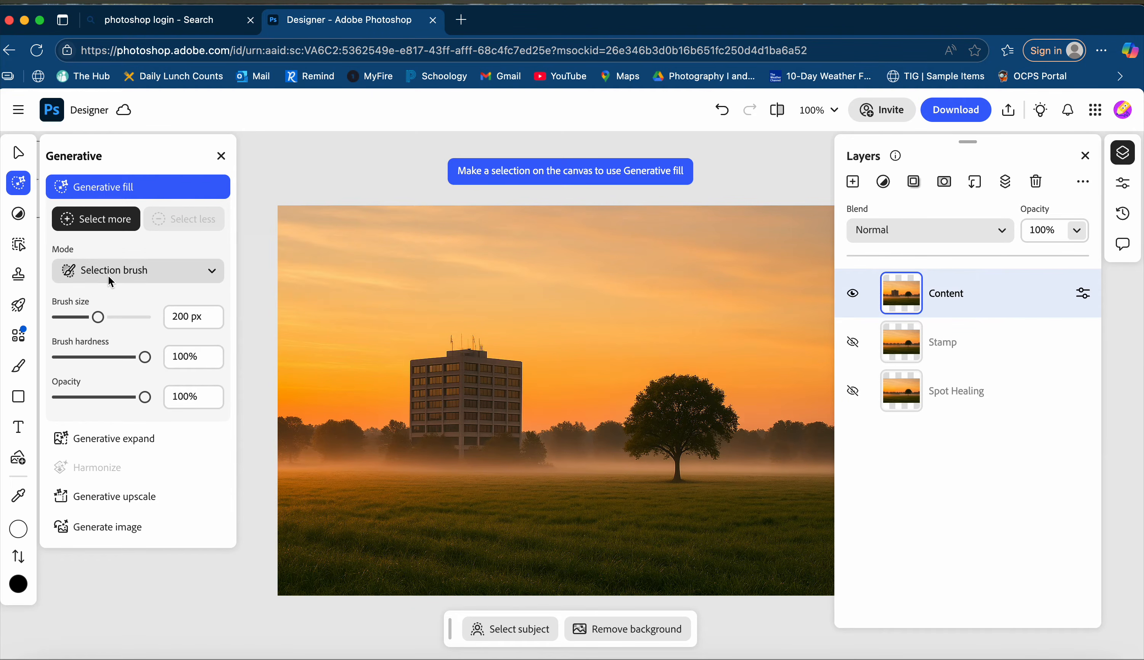
pyautogui.moveTo(25, 188)
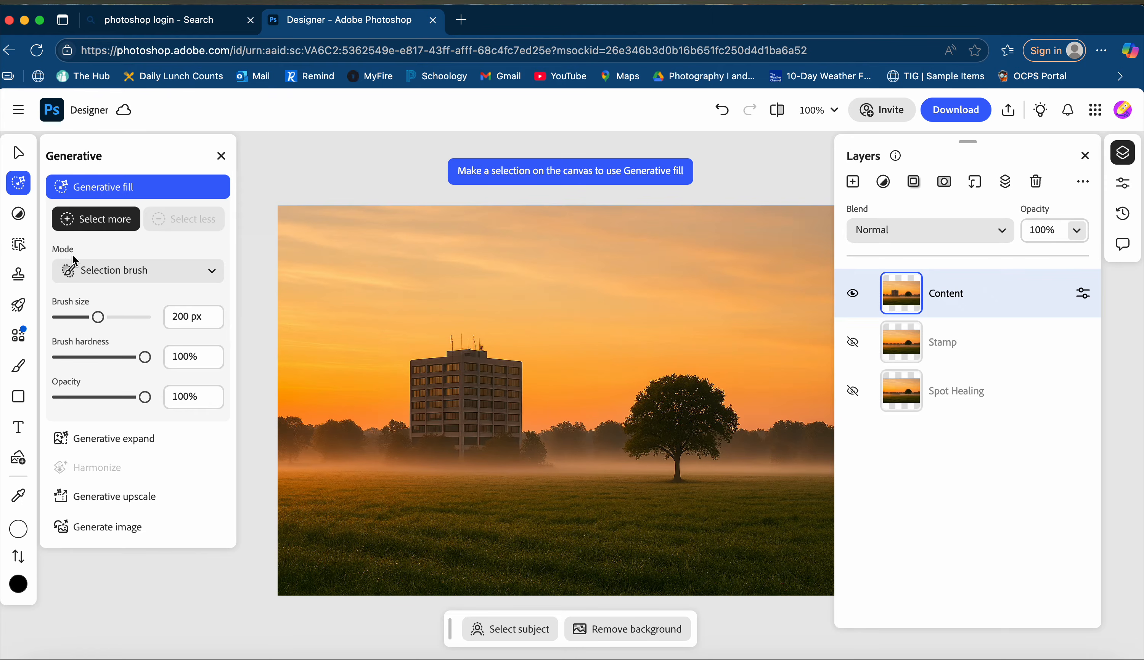
pyautogui.click(83, 269)
pyautogui.click(112, 338)
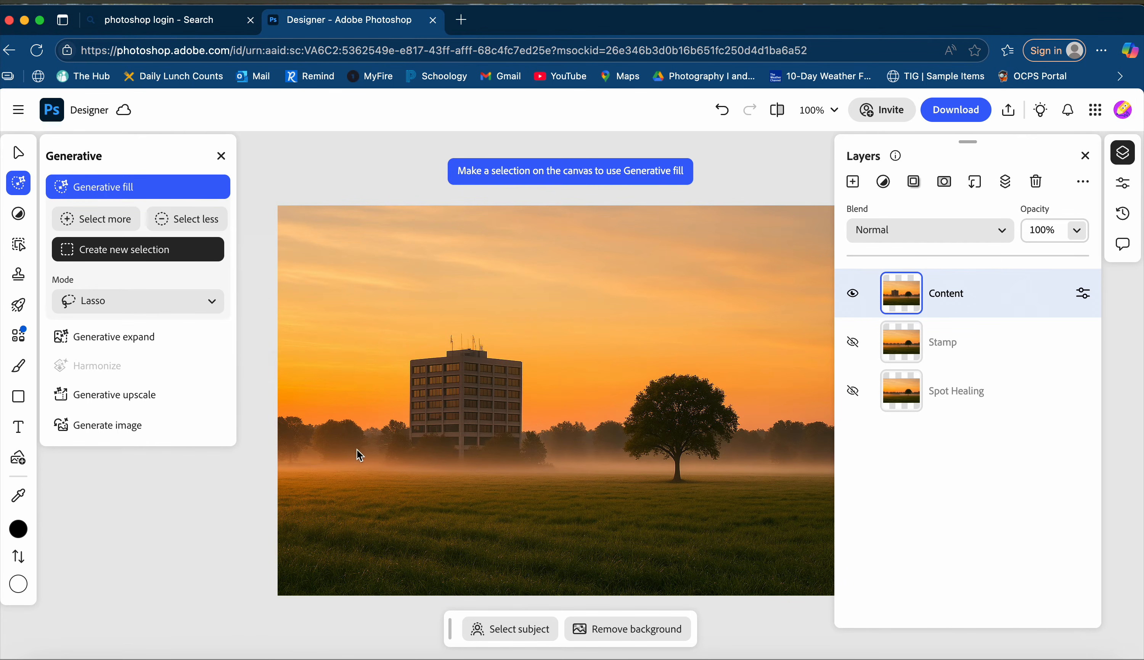
pyautogui.moveTo(398, 461)
pyautogui.mouseDown()
pyautogui.moveTo(405, 361)
pyautogui.moveTo(426, 342)
pyautogui.moveTo(495, 339)
pyautogui.moveTo(529, 367)
pyautogui.moveTo(538, 454)
pyautogui.moveTo(507, 479)
pyautogui.moveTo(443, 482)
pyautogui.moveTo(398, 462)
pyautogui.mouseUp()
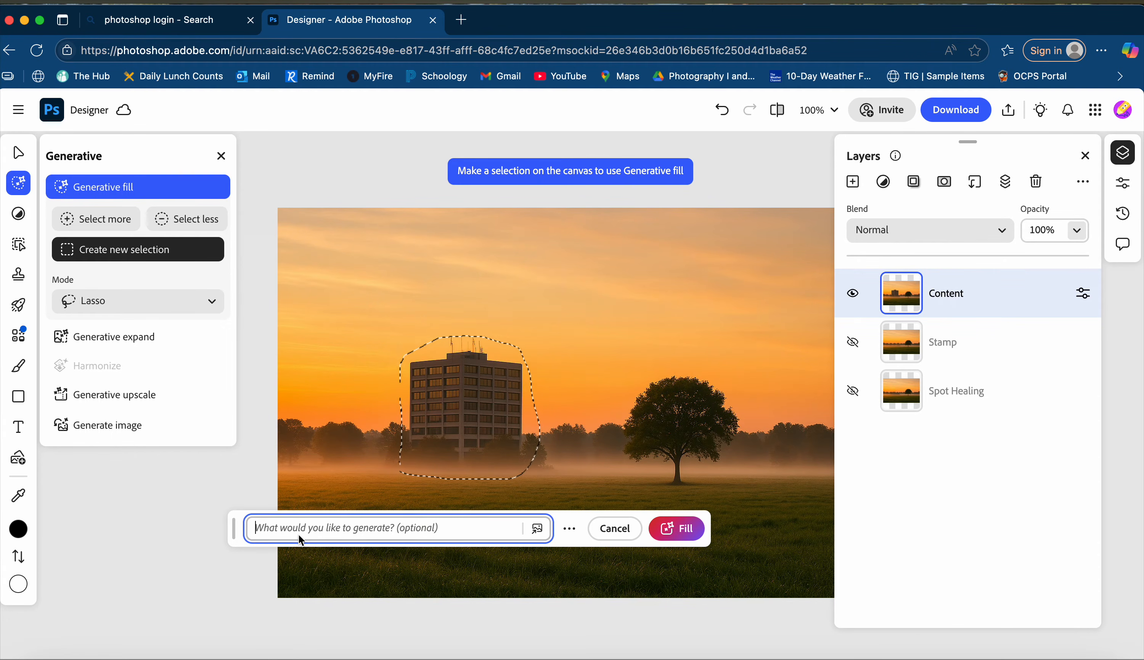
pyautogui.click(681, 528)
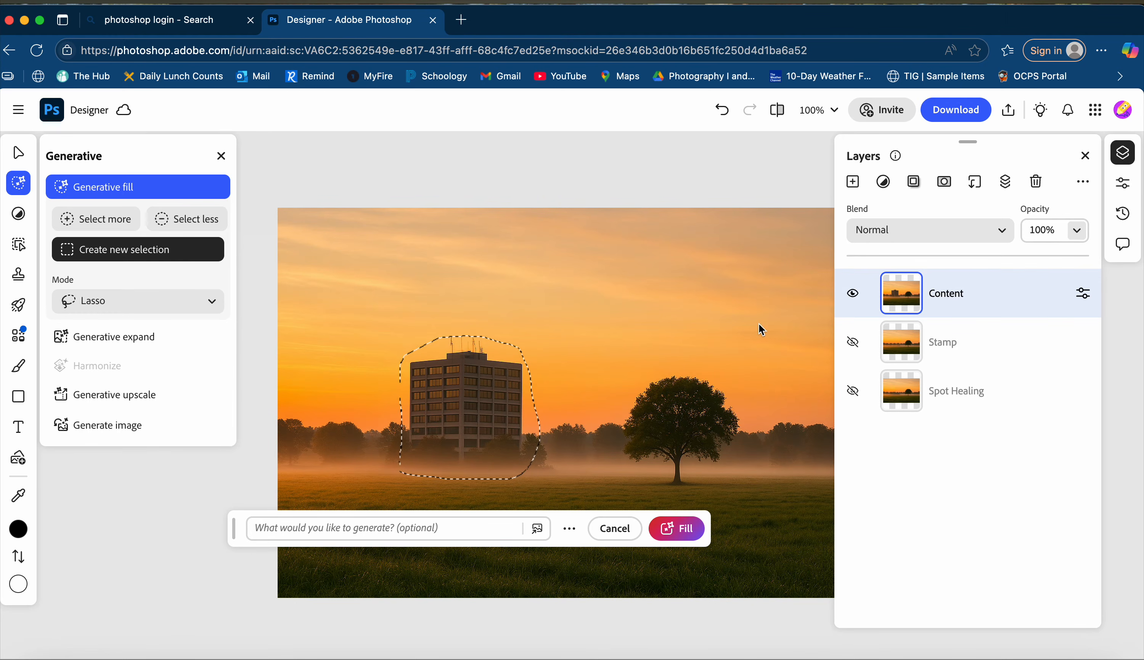
pyautogui.click(632, 527)
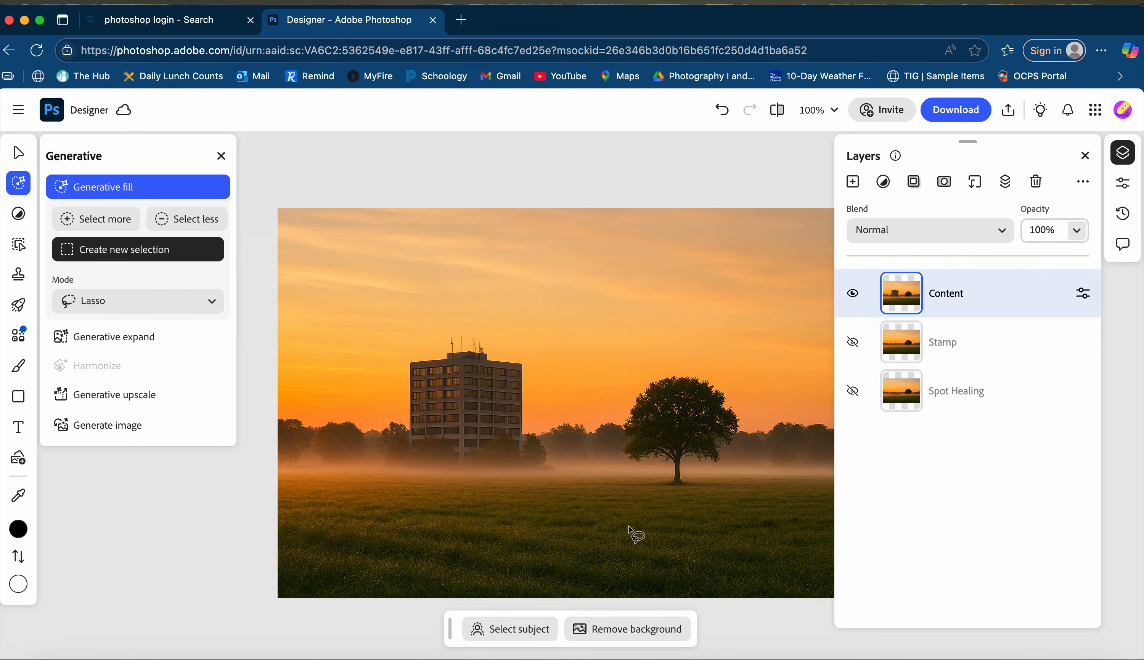
# Step: Delete the Content layer
pyautogui.rightClick(994, 285)
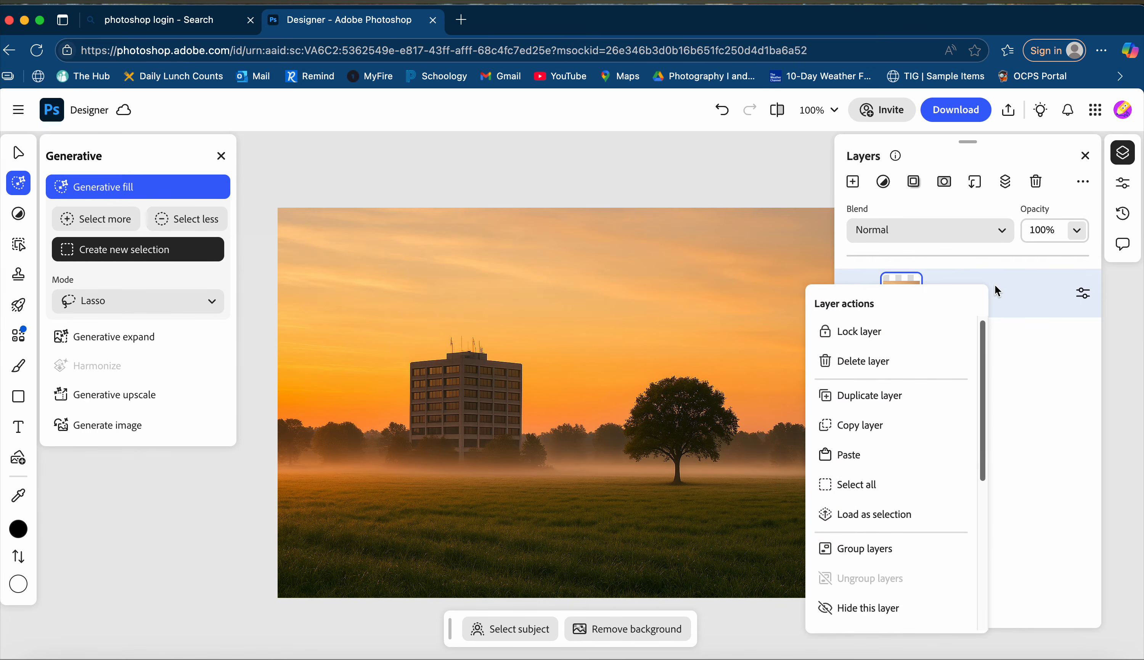
pyautogui.click(927, 360)
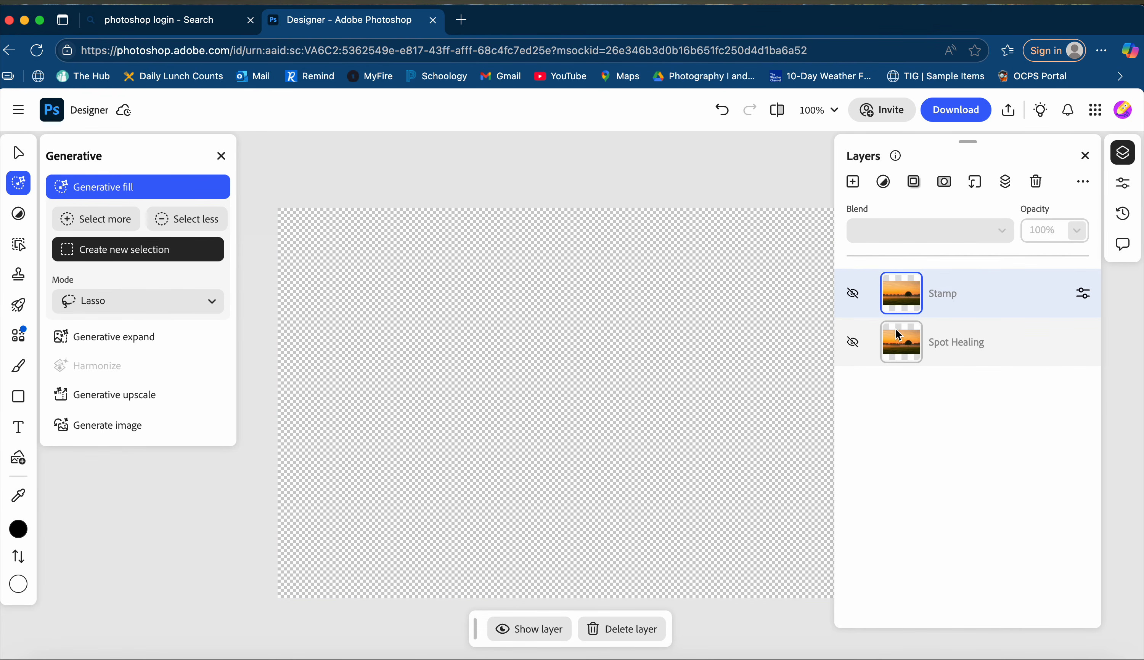
# Step: Compare the Stamp and Spot Healing layers by showing them in turn, leaving only Spot Healing shown
pyautogui.click(853, 298)
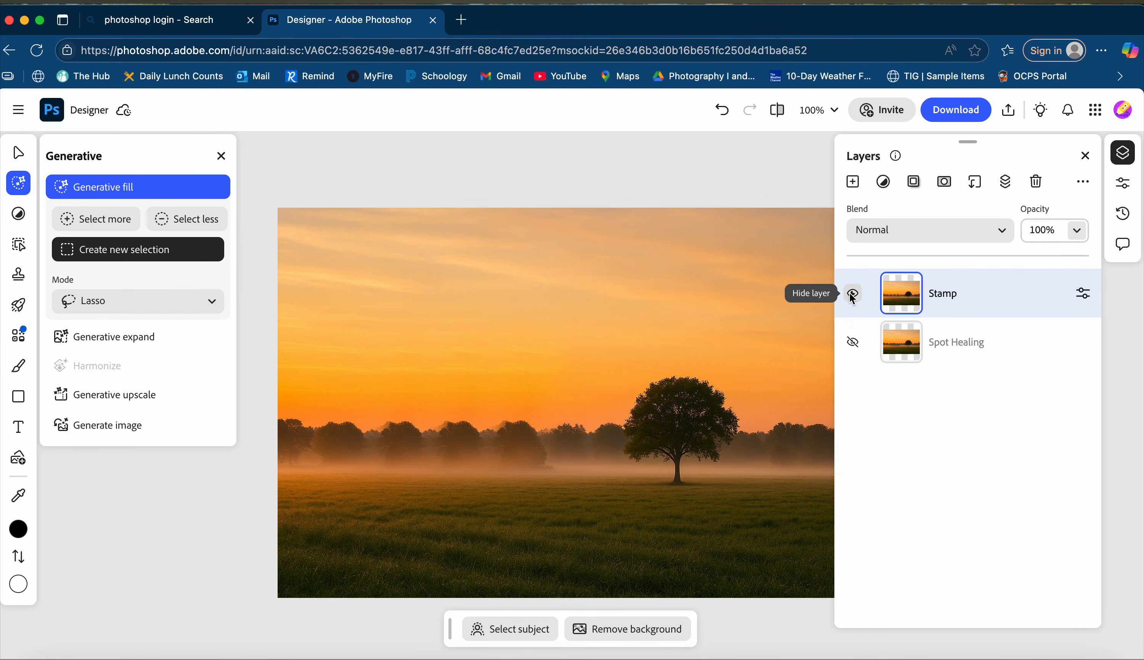
pyautogui.click(853, 298)
pyautogui.click(856, 343)
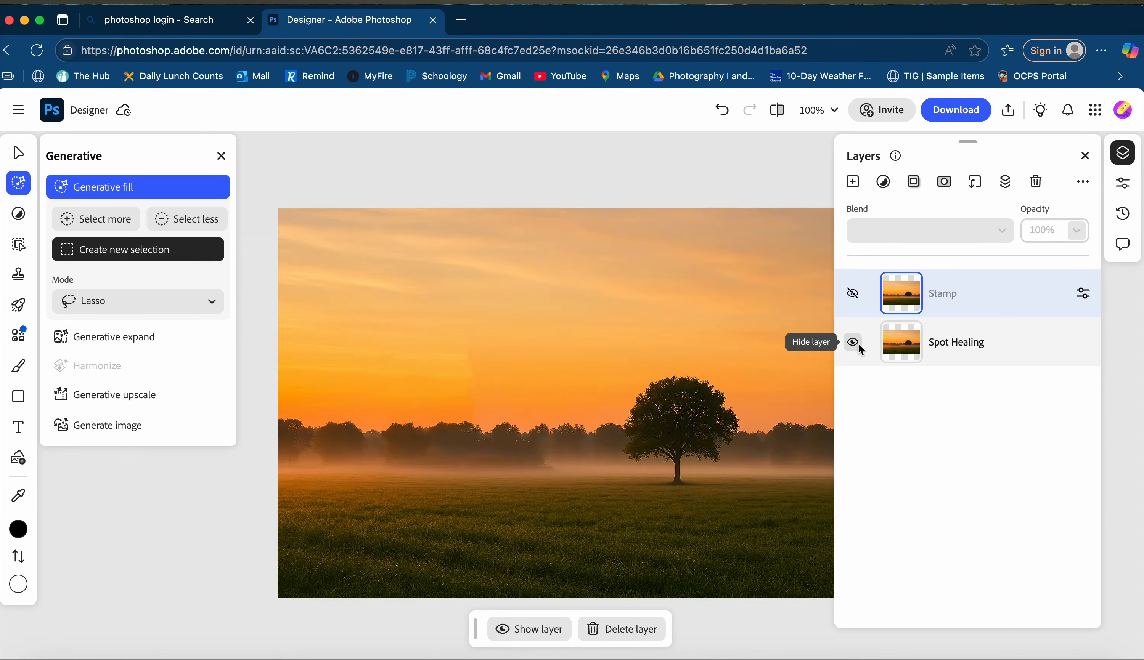
pyautogui.click(858, 345)
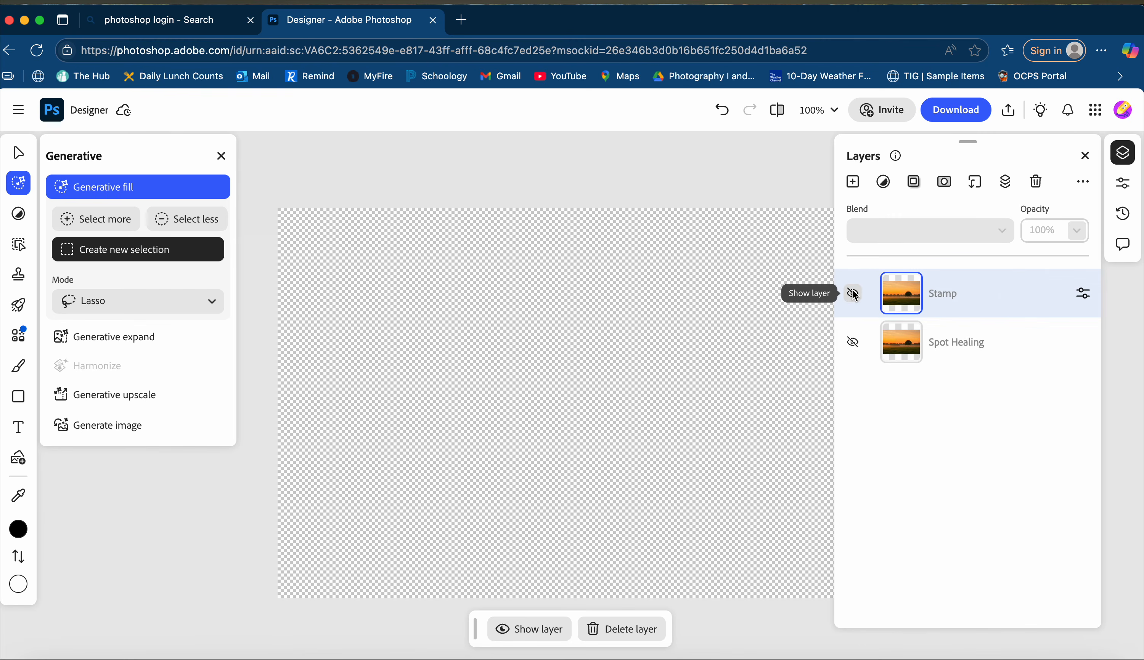
pyautogui.click(853, 293)
pyautogui.click(853, 295)
pyautogui.click(854, 344)
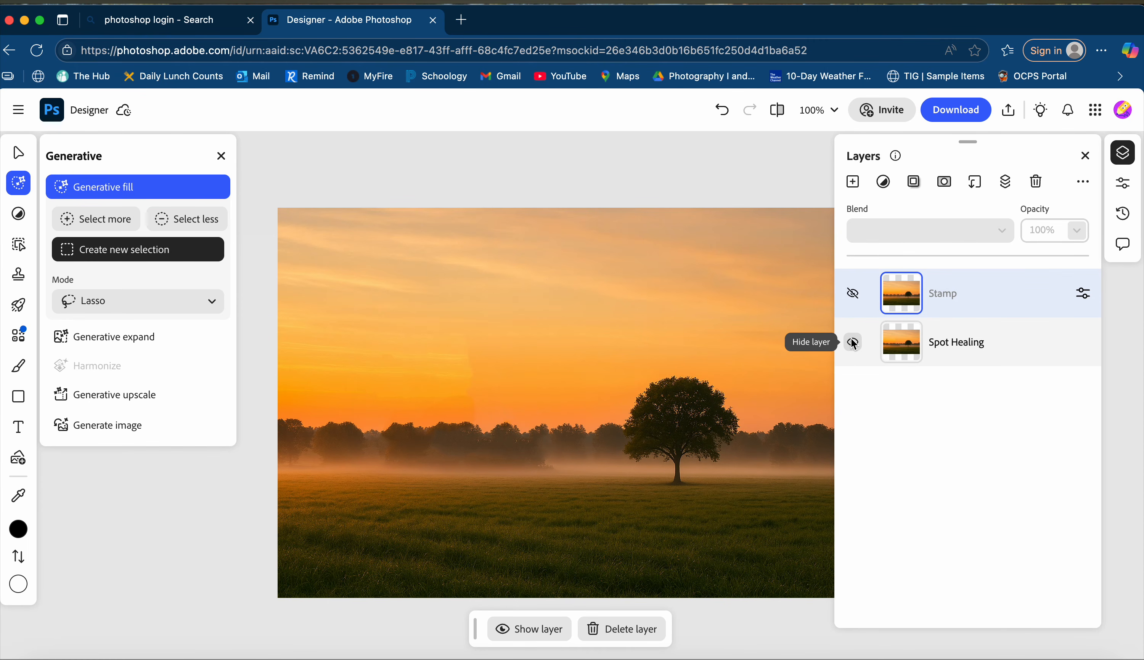
# Step: Delete the hidden Stamp layer
pyautogui.click(986, 290)
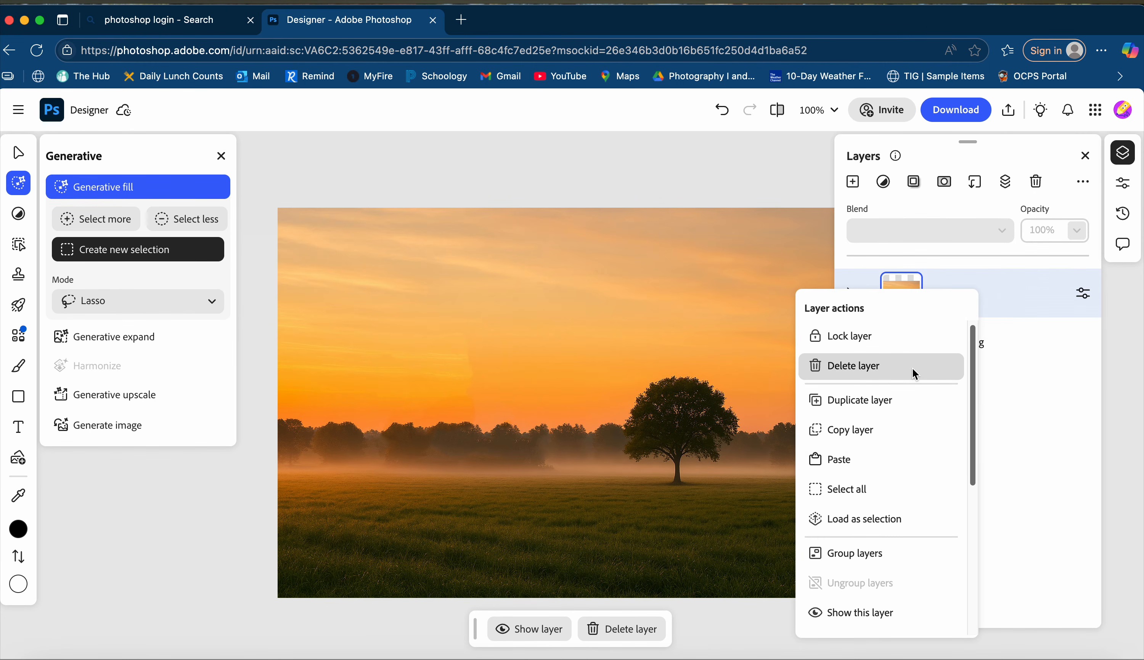
pyautogui.click(901, 371)
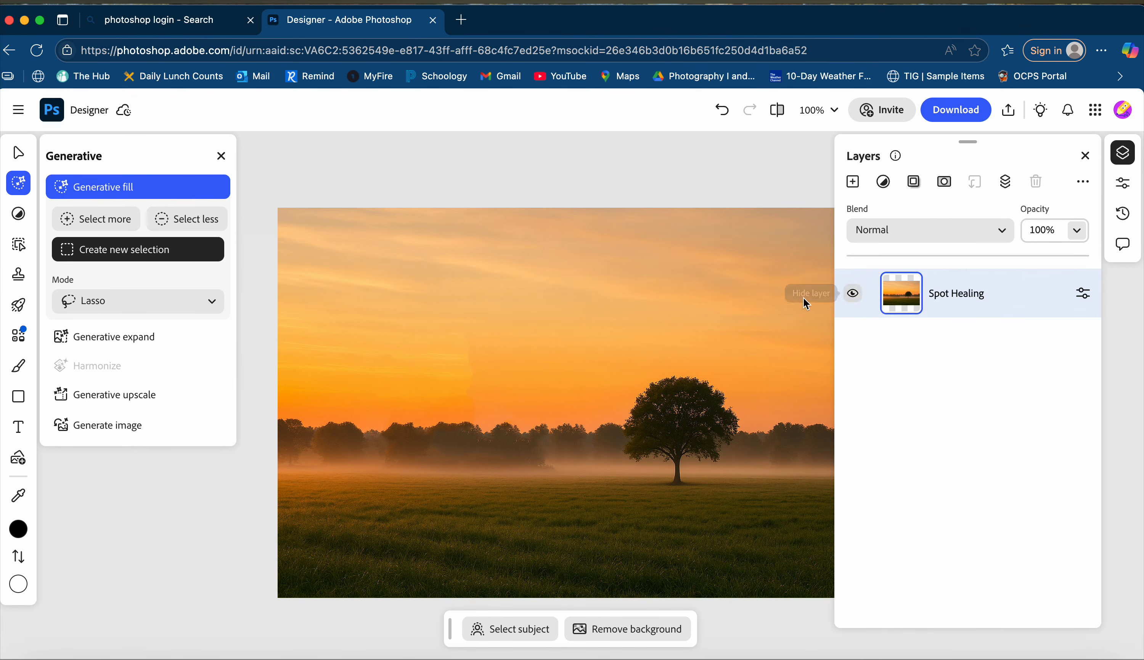
pyautogui.scroll(-2, 743, 300)
pyautogui.hscroll(3, 743, 299)
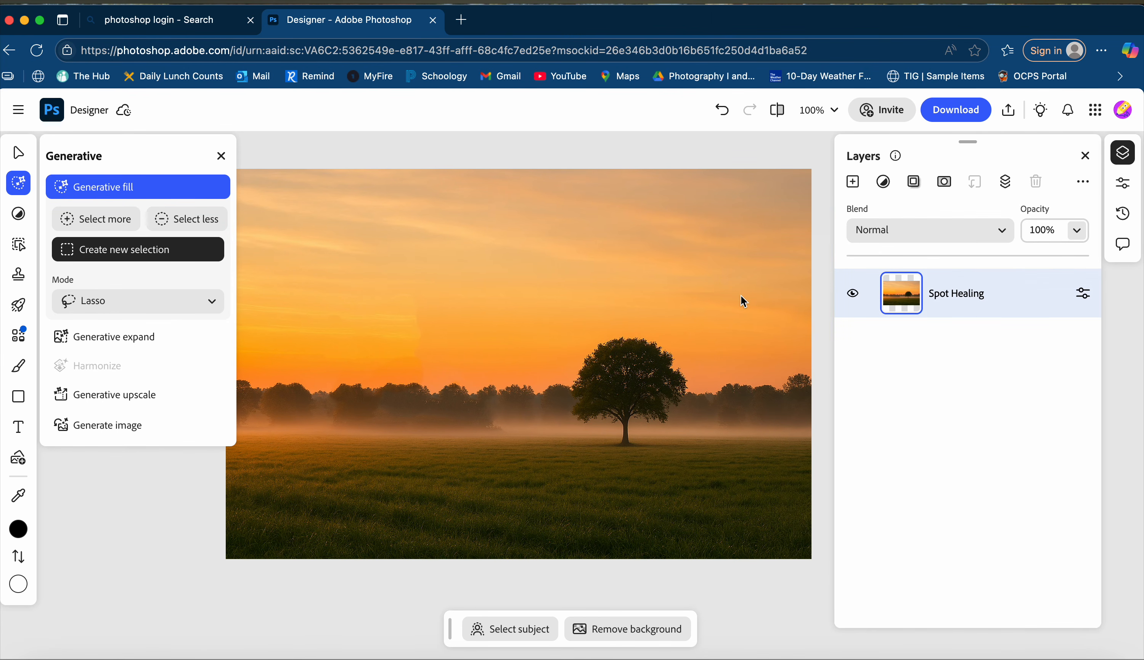
pyautogui.scroll(-2, 742, 296)
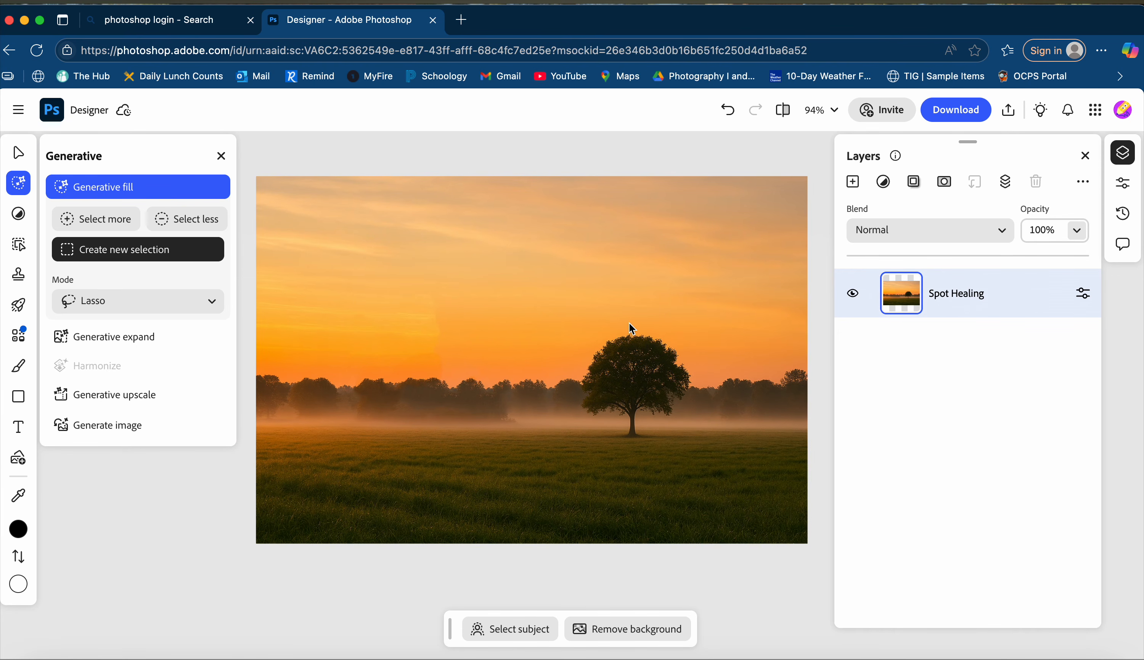
# Step: Add a Brightness/contrast adjustment layer above the Spot Healing layer and increase the brightness
pyautogui.click(881, 185)
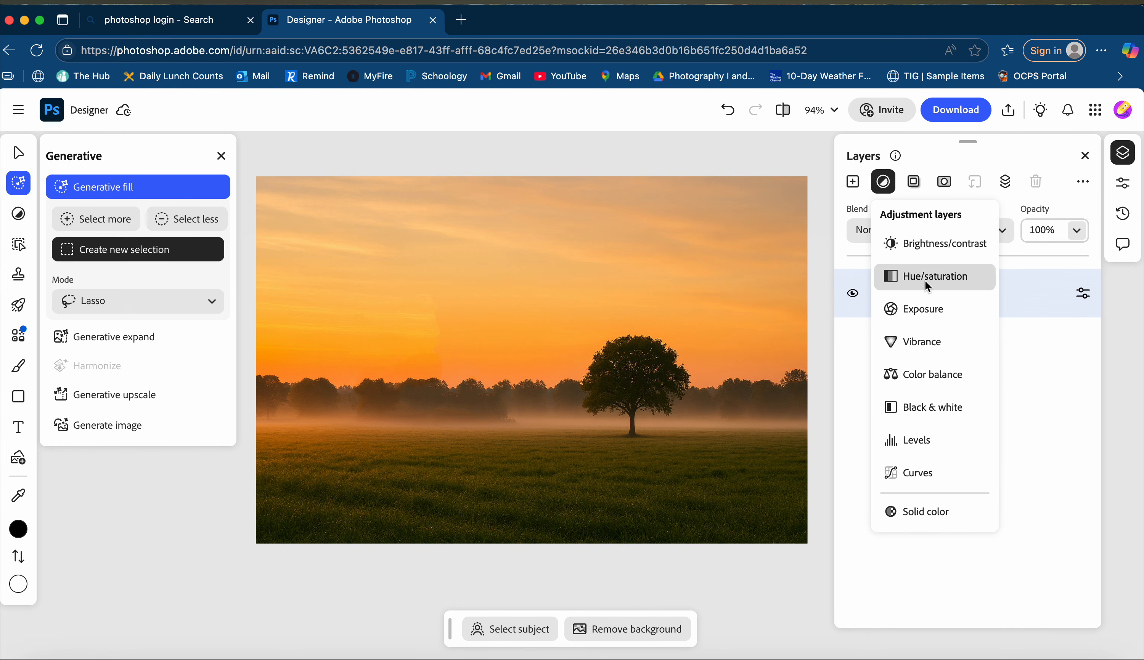
pyautogui.click(936, 245)
pyautogui.moveTo(949, 406); pyautogui.dragTo(975, 412)
pyautogui.click(903, 227)
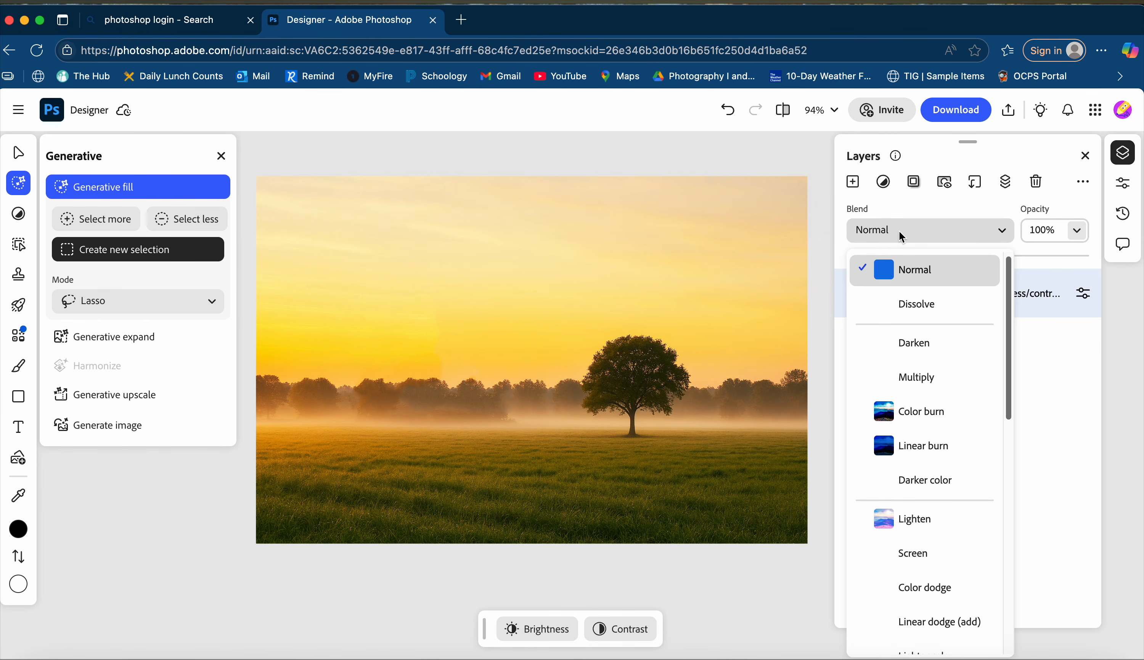
# Step: Add a Hue/saturation adjustment layer on top and set the Master hue to -33
pyautogui.click(886, 184)
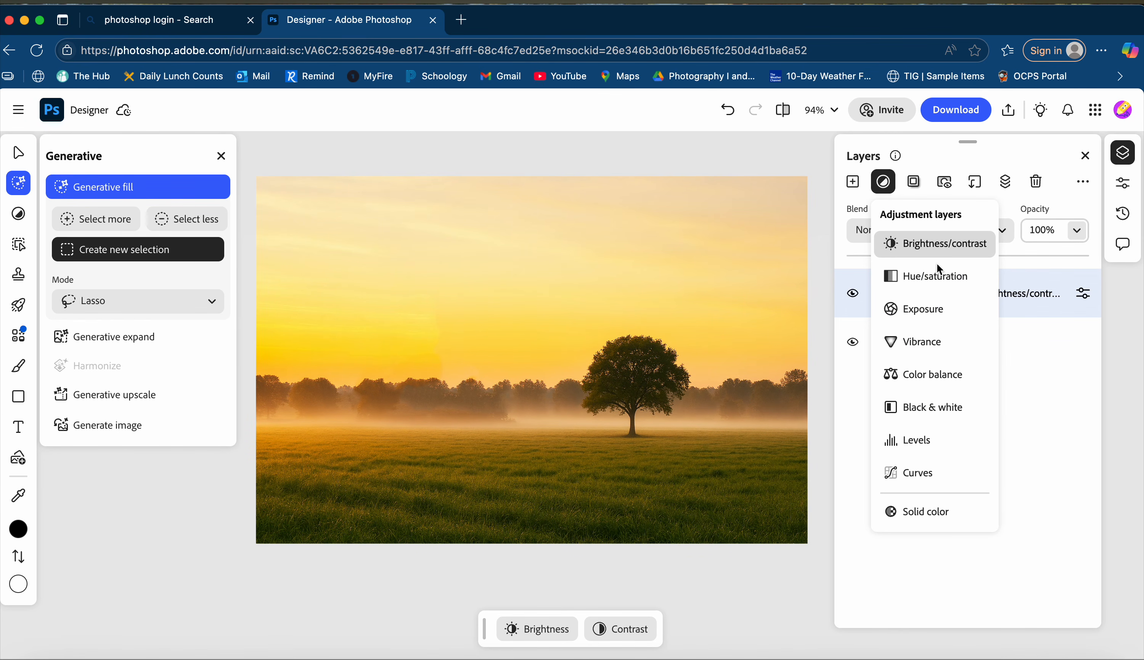
pyautogui.click(937, 274)
pyautogui.moveTo(950, 447)
pyautogui.mouseDown()
pyautogui.moveTo(927, 447)
pyautogui.moveTo(941, 445)
pyautogui.mouseUp()
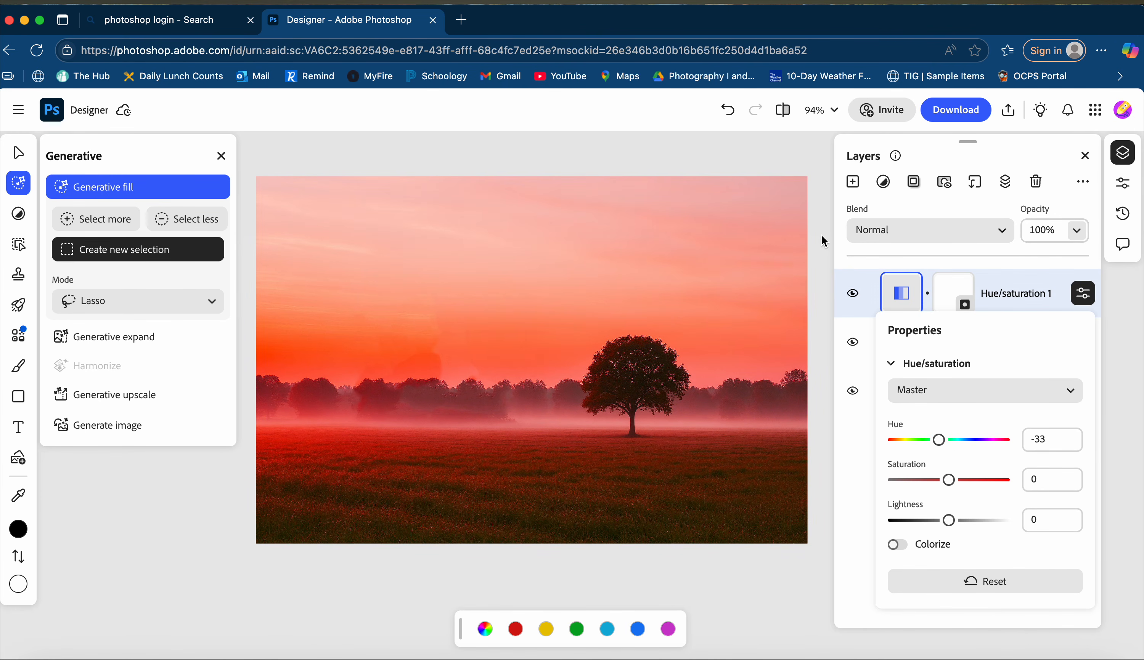
pyautogui.click(815, 163)
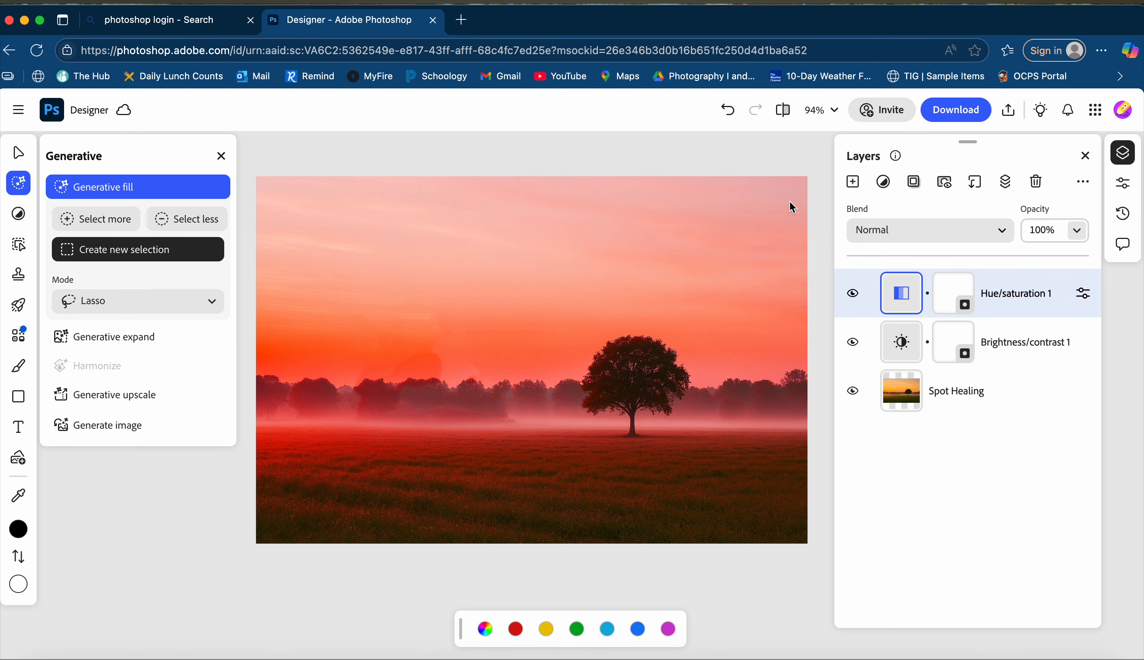
# Step: Open the list of file commands for the document
pyautogui.click(18, 109)
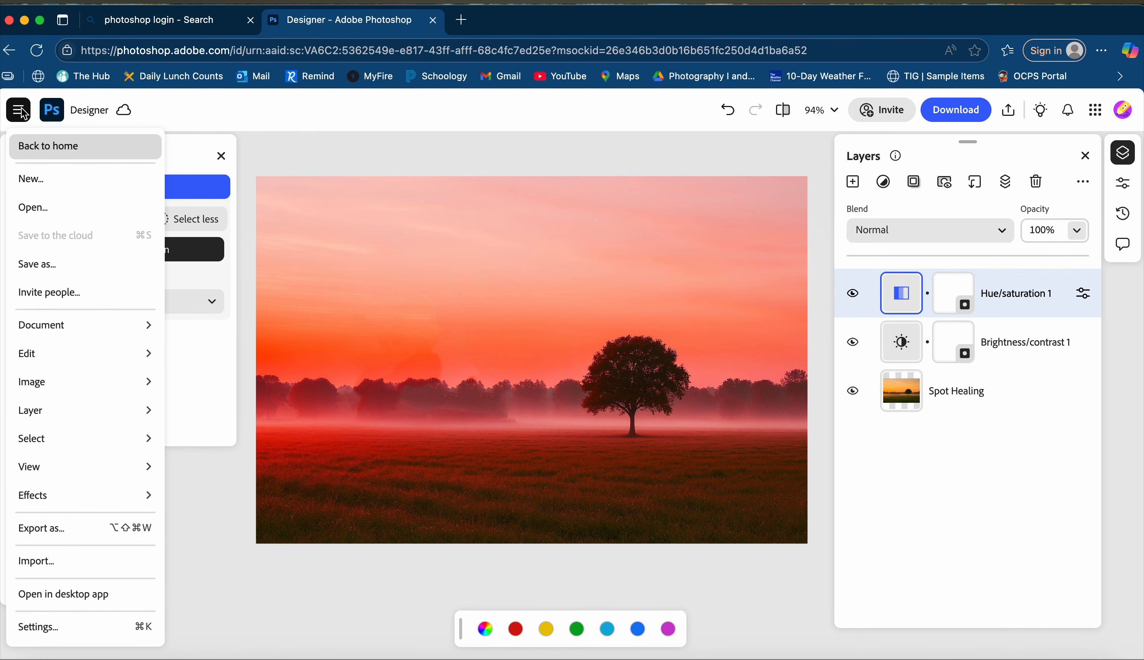